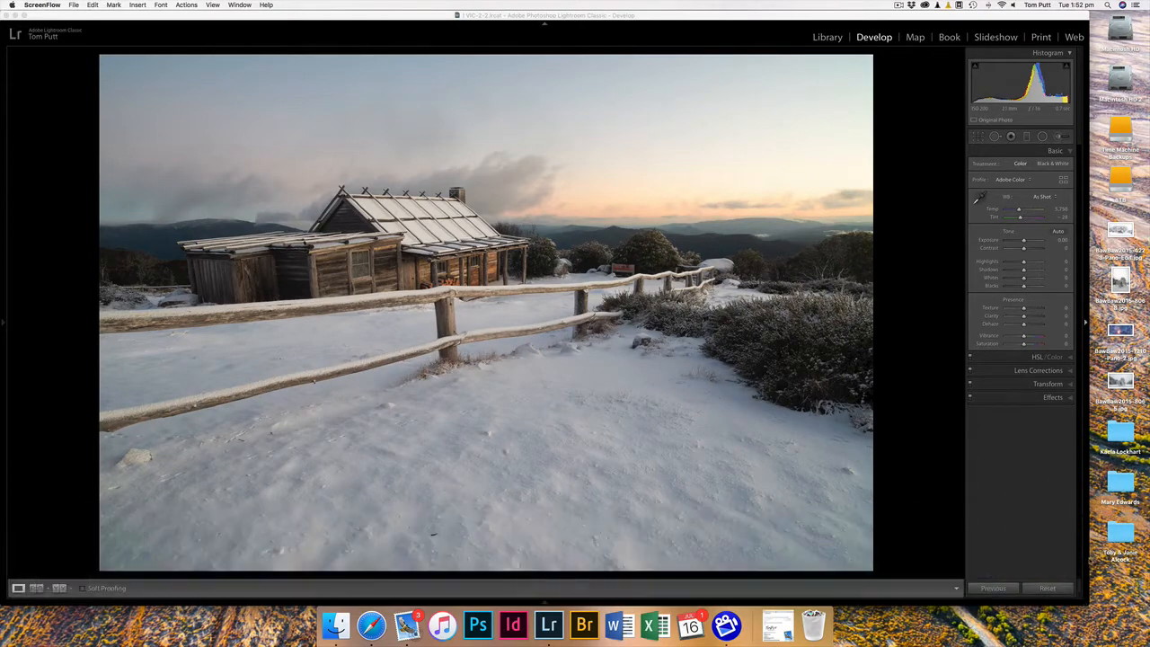
Widen the program window to the full screen width and show all Develop adjustment panels.
mouse_move(1090, 583)
left_click_drag(1091, 600, 1149, 600)
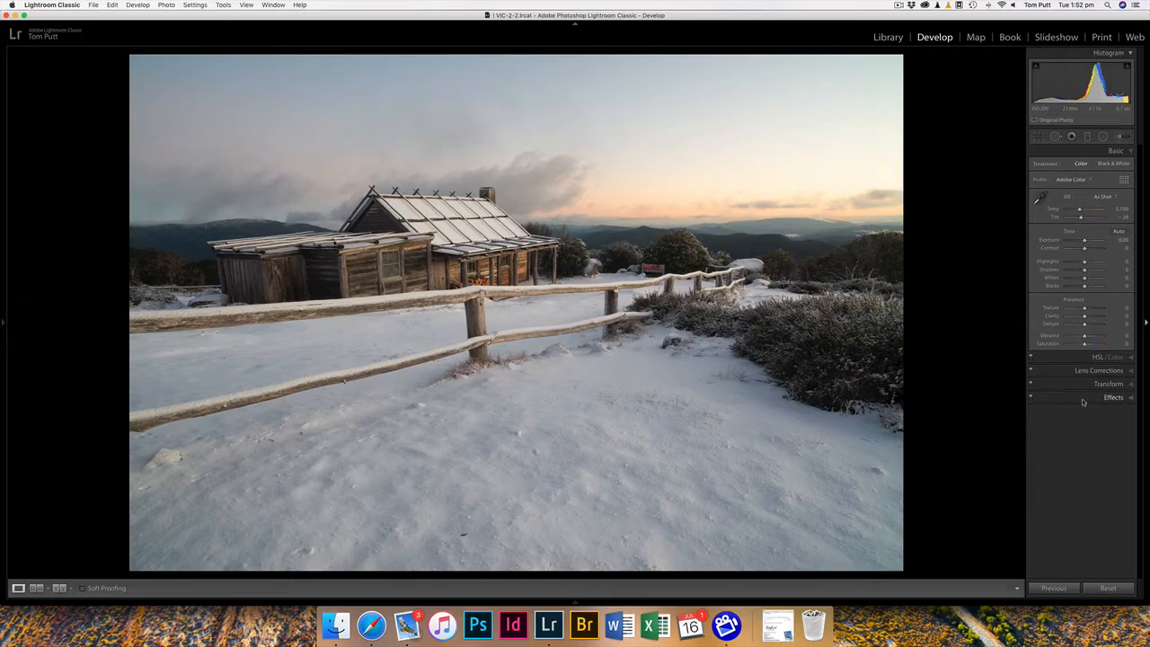
right_click(1056, 361)
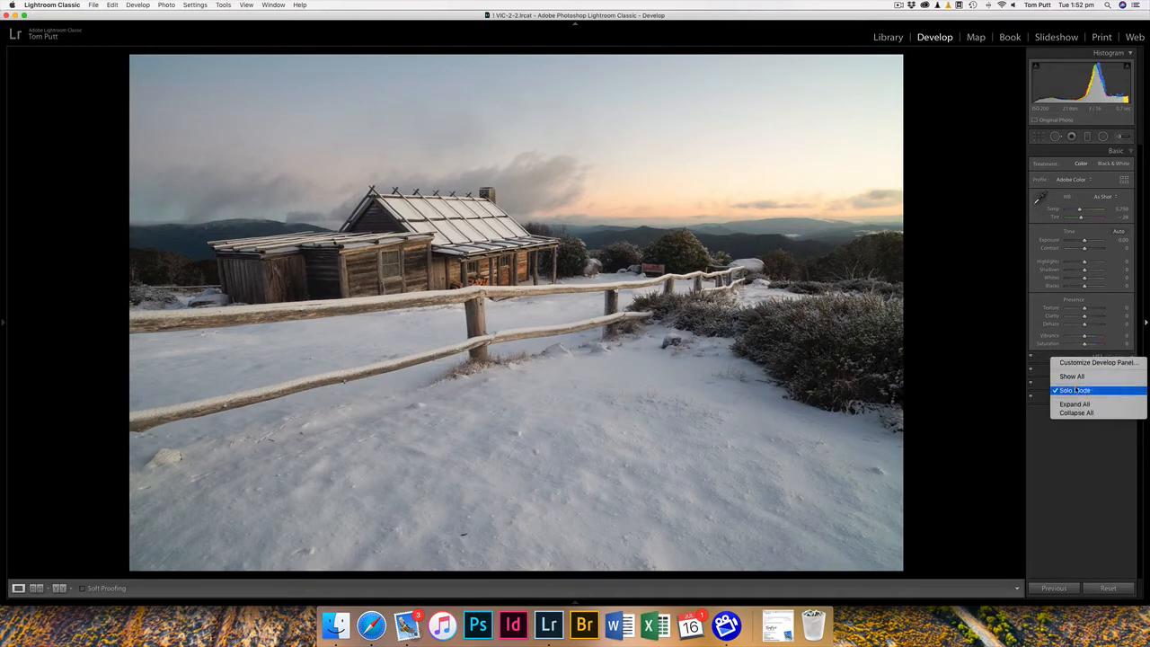
left_click(1078, 377)
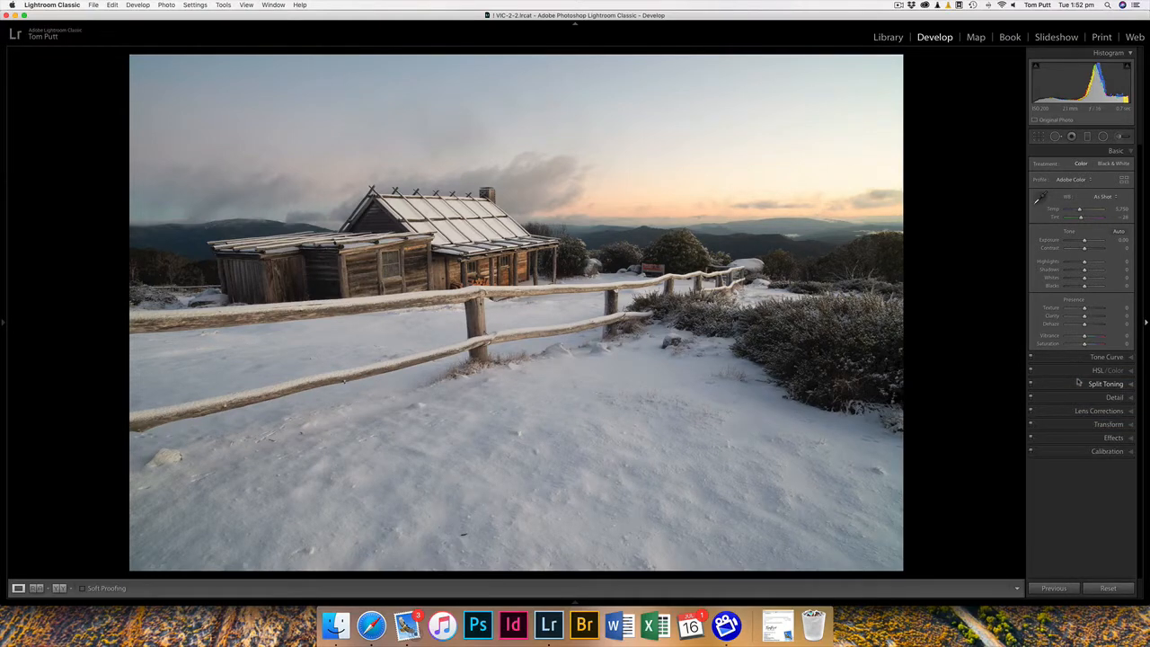
Customize the Develop panels to hide Tone Curve, Split Toning, Detail and Calibration, and save the arrangement.
right_click(1061, 357)
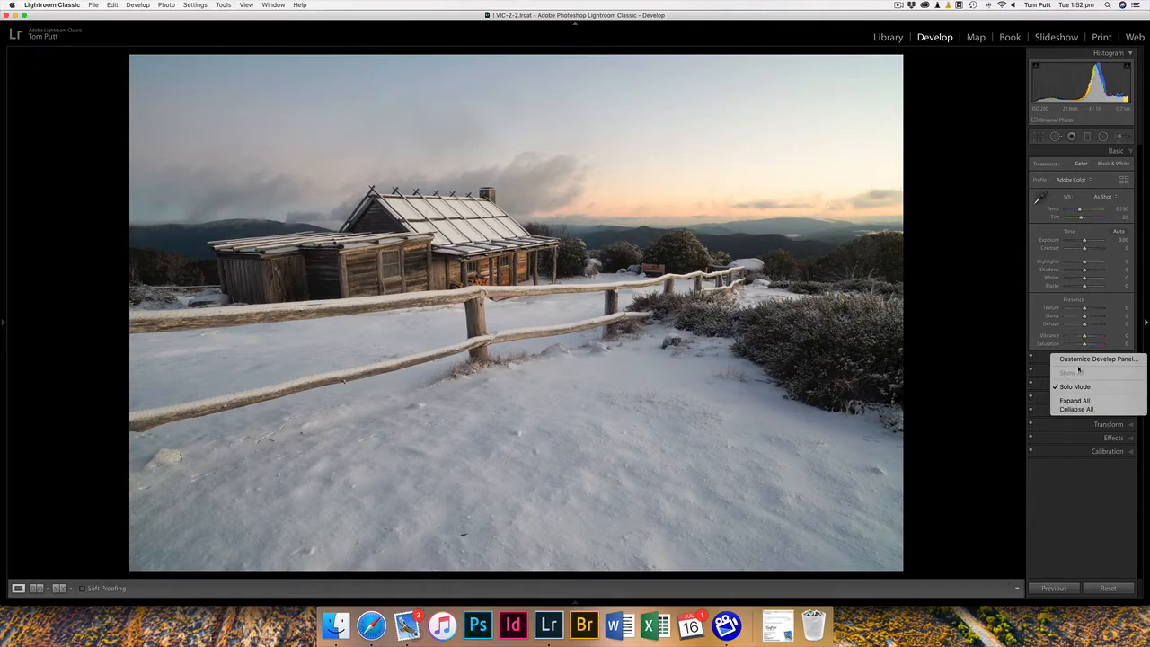
left_click(1081, 359)
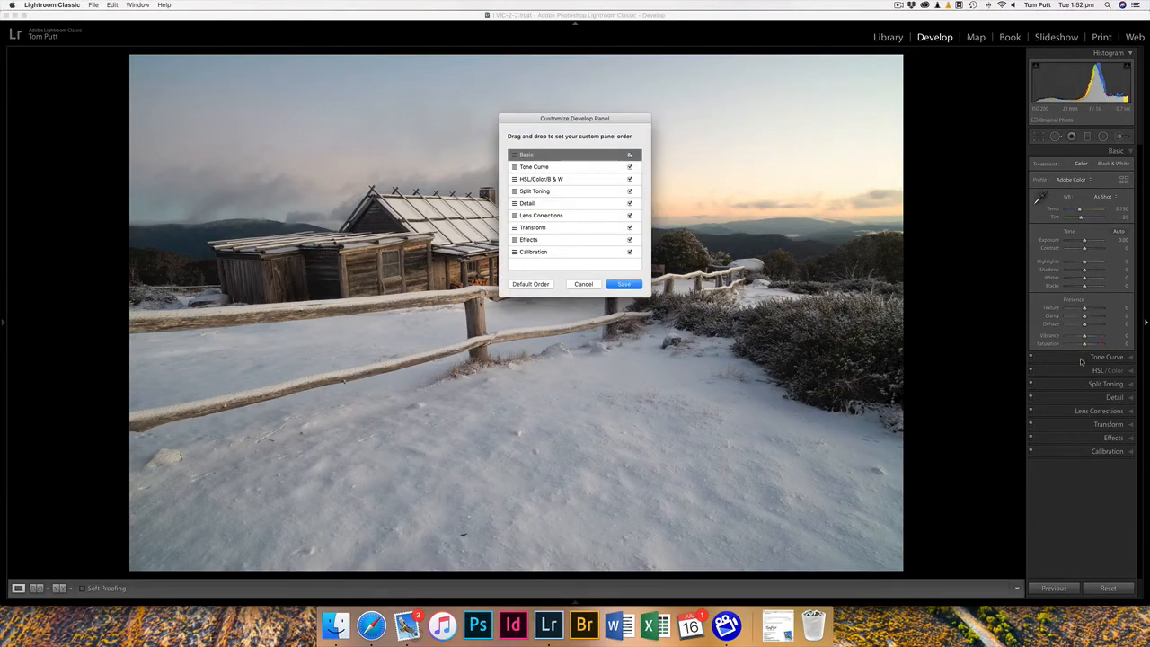
left_click_drag(582, 118, 938, 302)
left_click(984, 374)
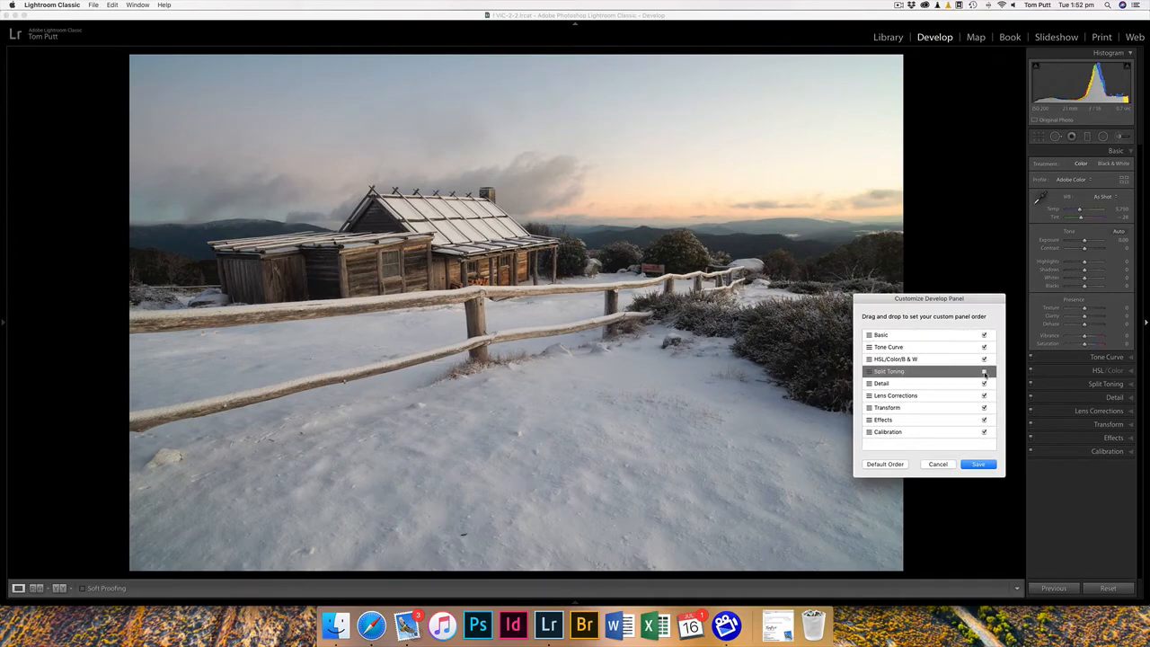
left_click(984, 373)
left_click(985, 347)
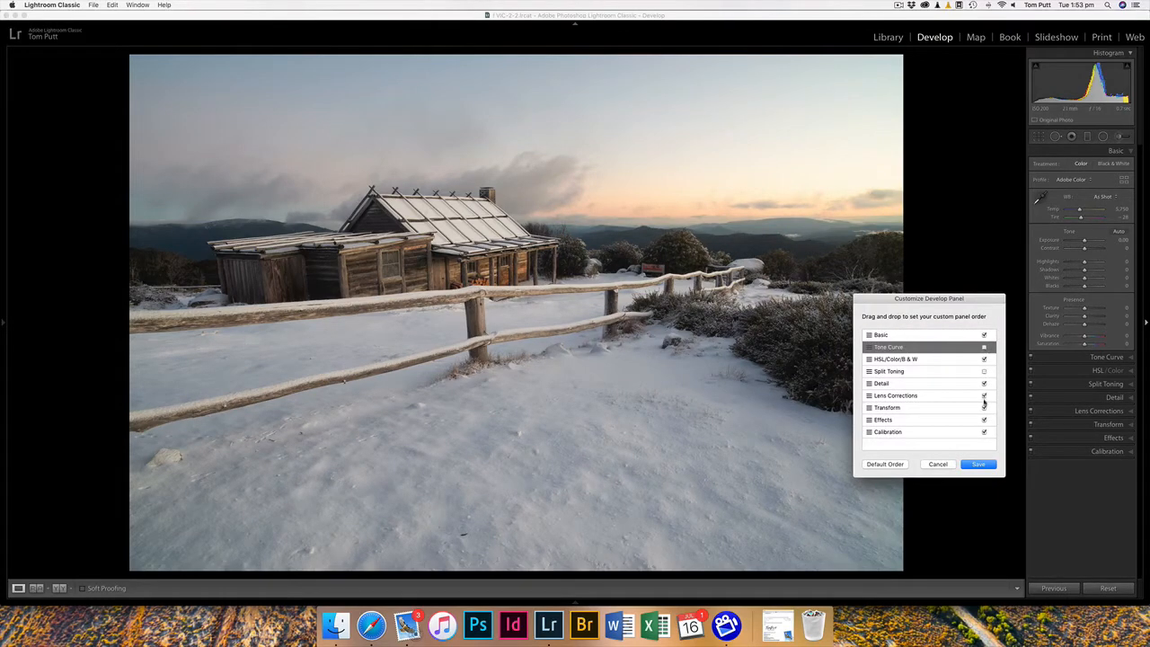
left_click(984, 383)
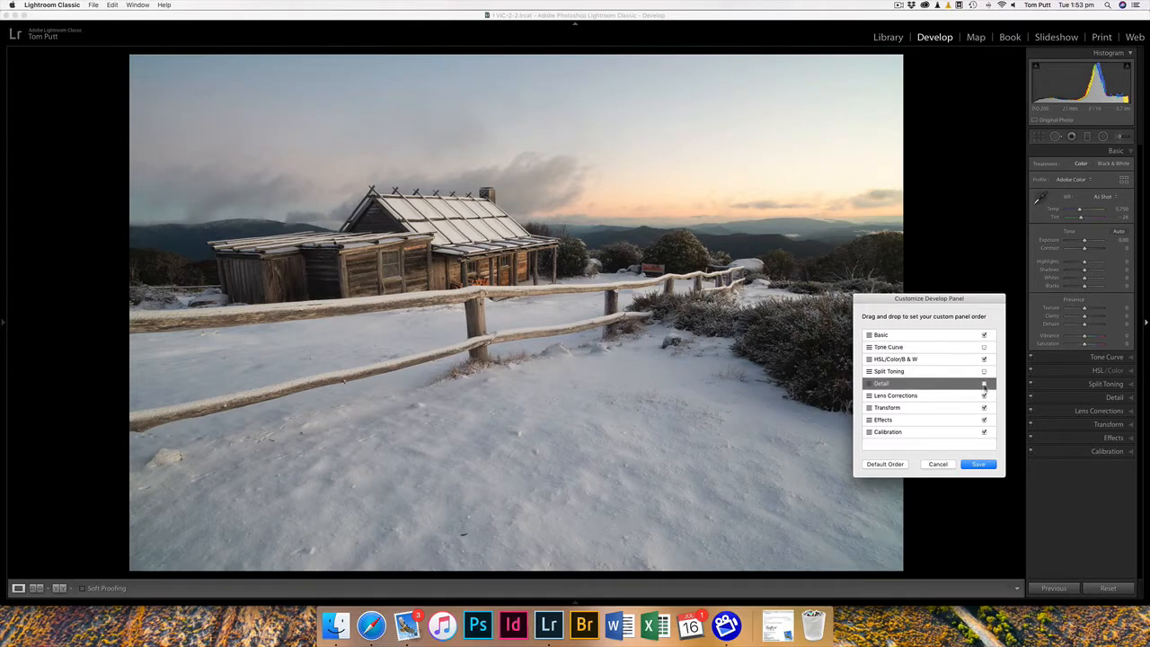
left_click(984, 433)
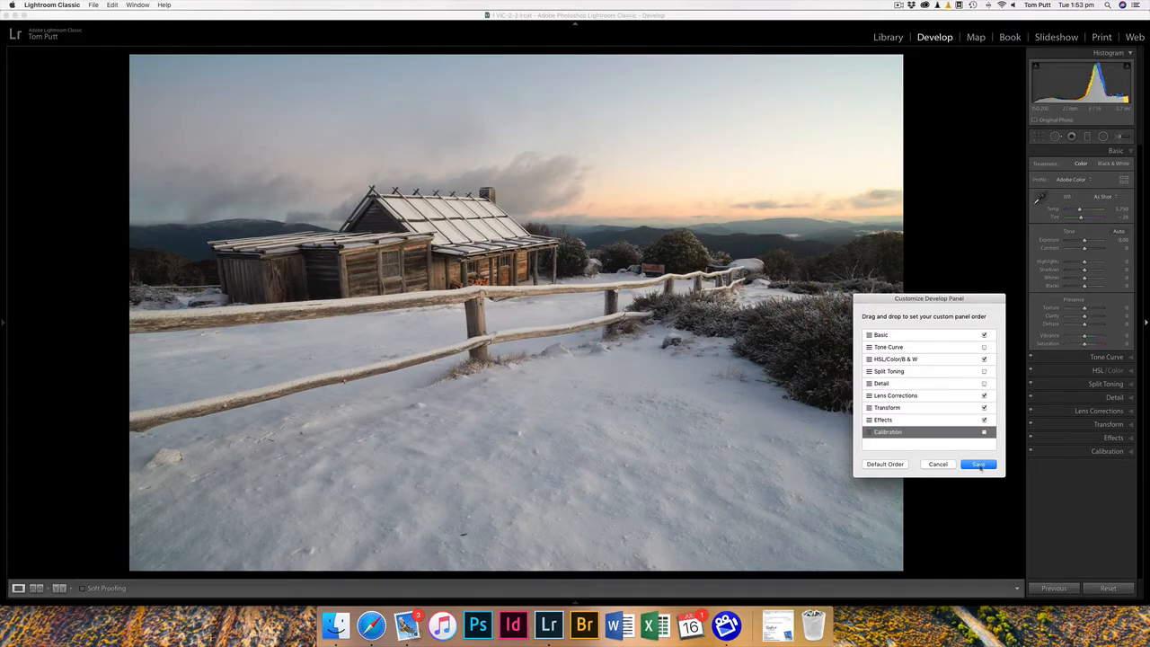
left_click(979, 464)
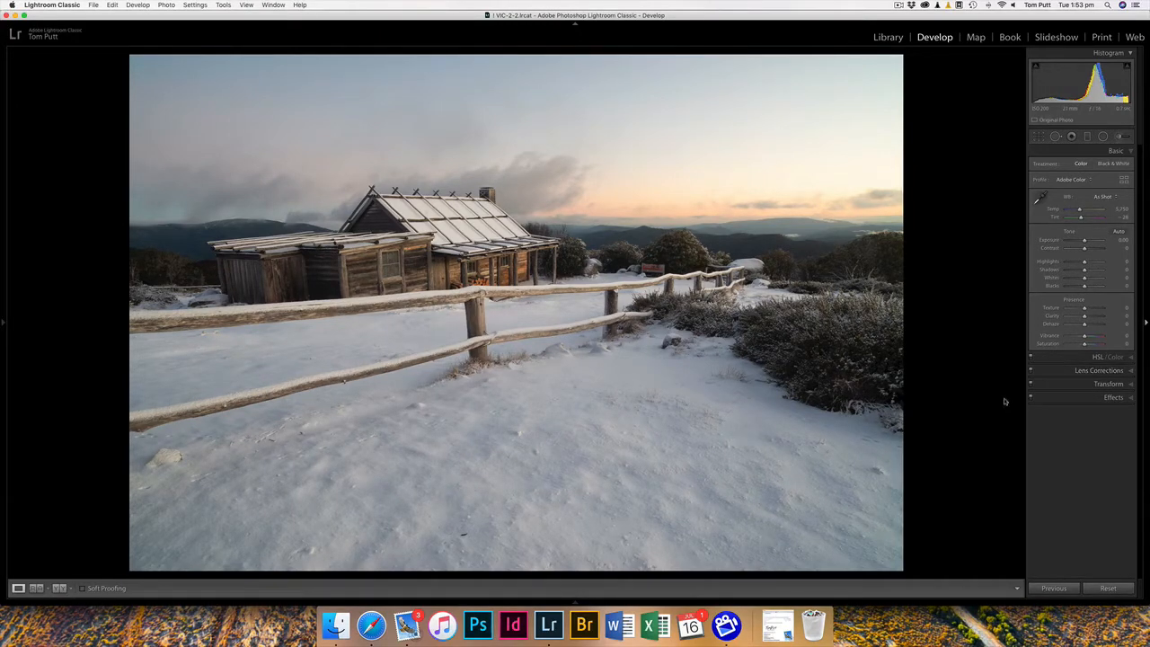
right_click(1059, 360)
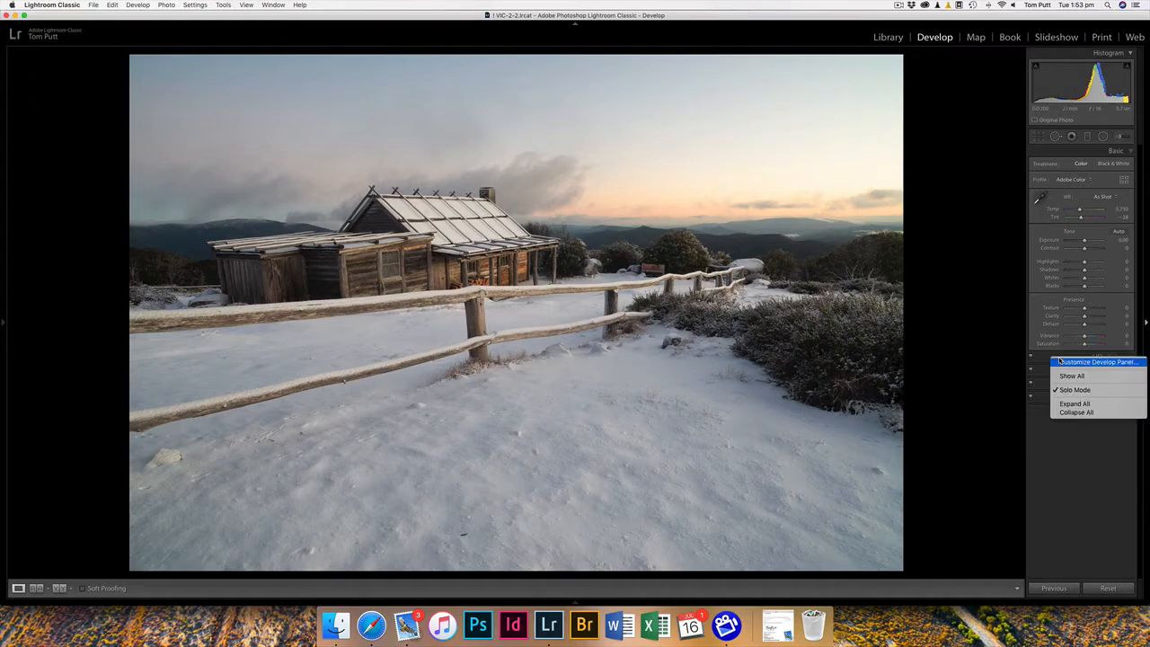
left_click(1083, 450)
Set the Transform Vertical correction to +43 to straighten the hut and enable Constrain Crop.
left_click(1114, 369)
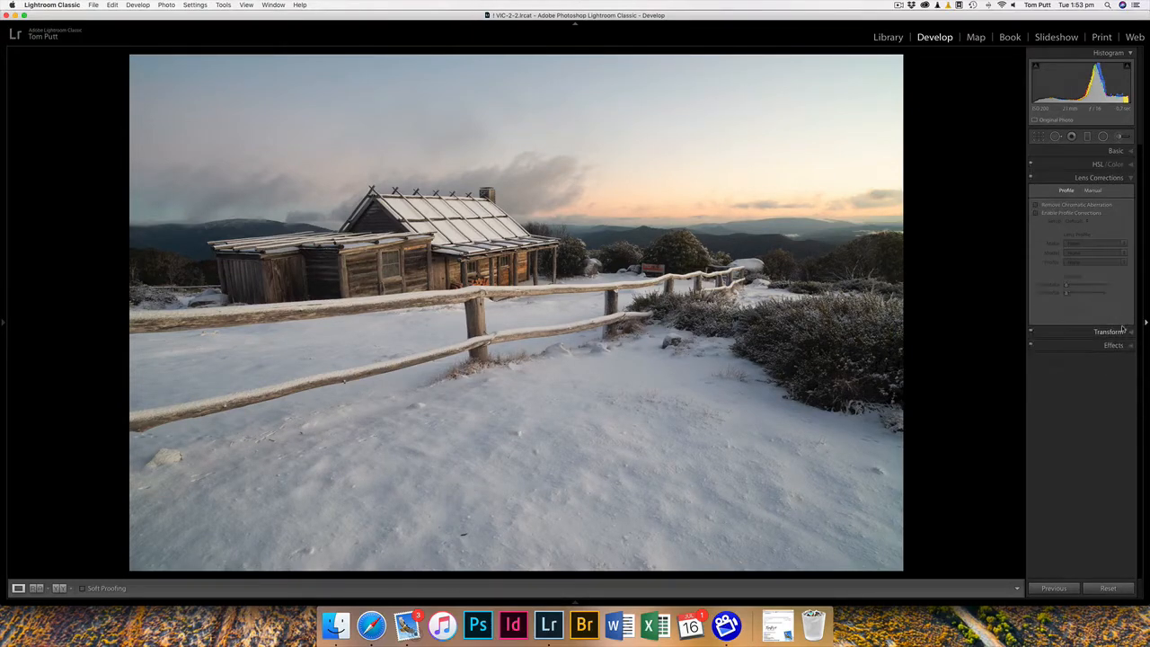
left_click(1121, 331)
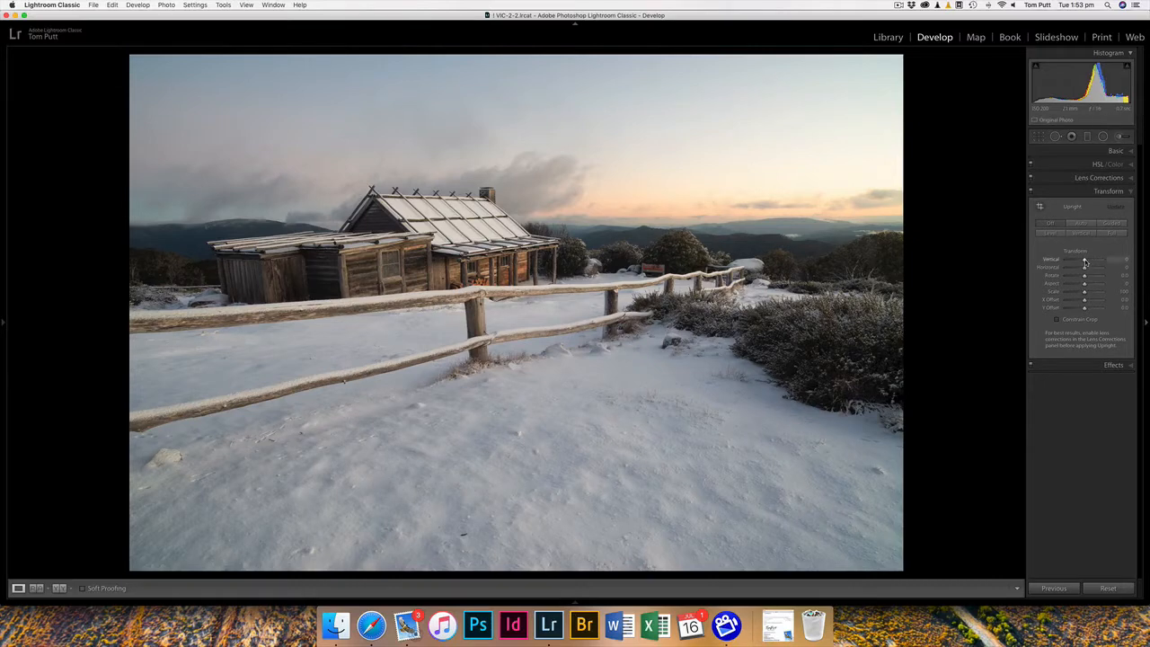
left_click_drag(1084, 259, 1092, 260)
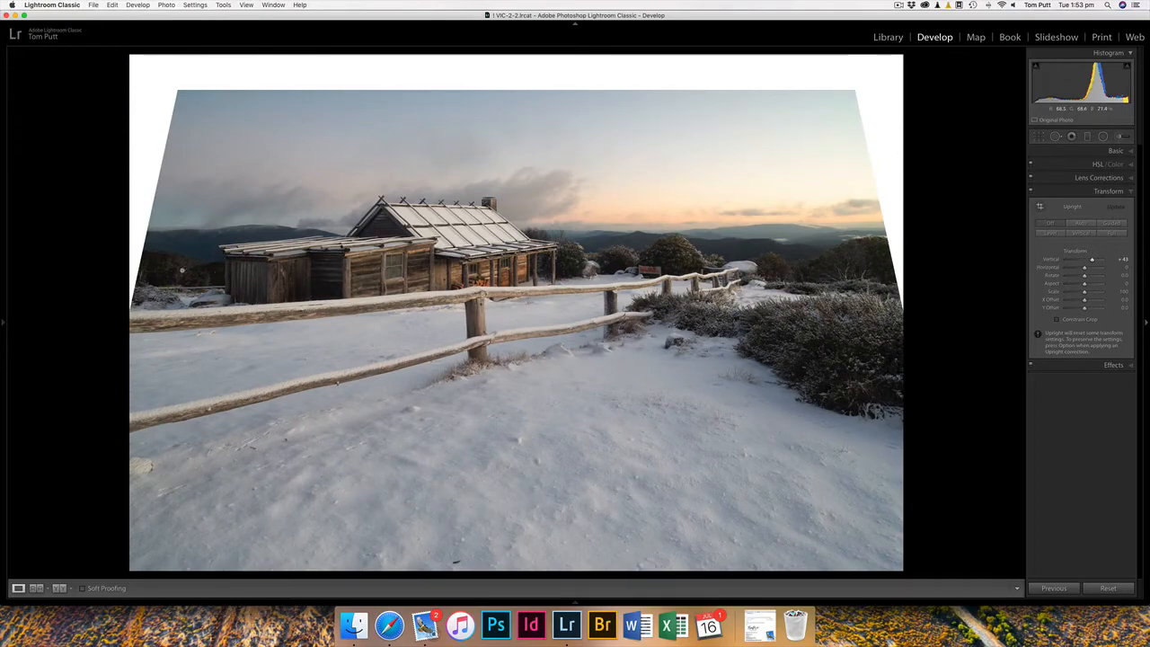
left_click(221, 271)
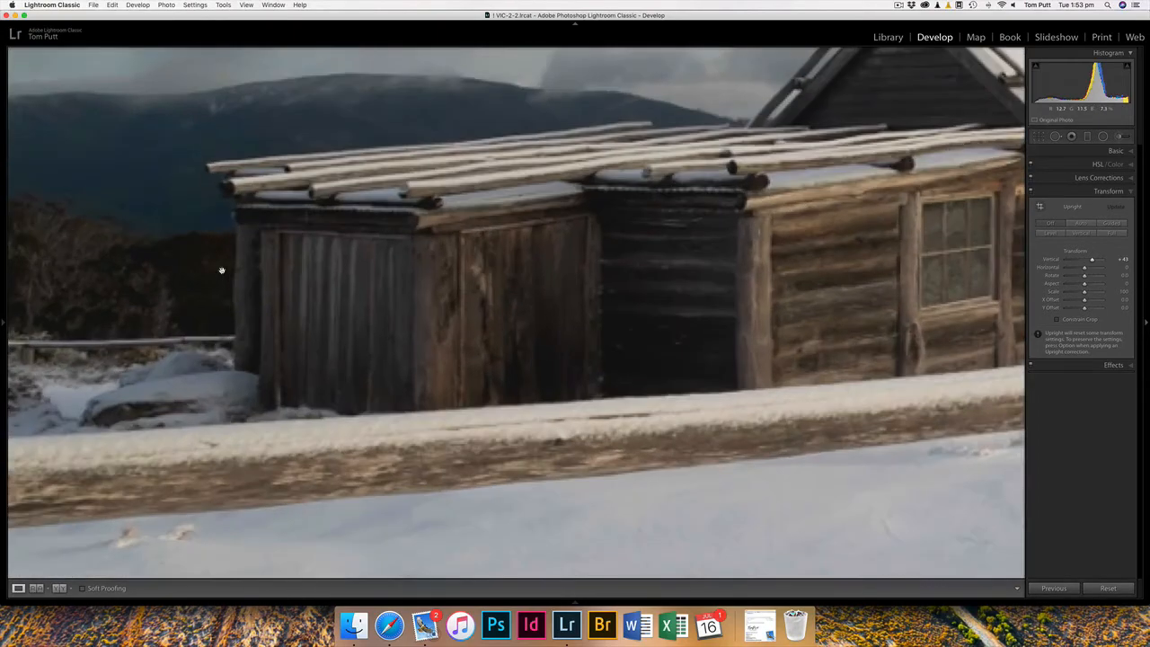
left_click(582, 295)
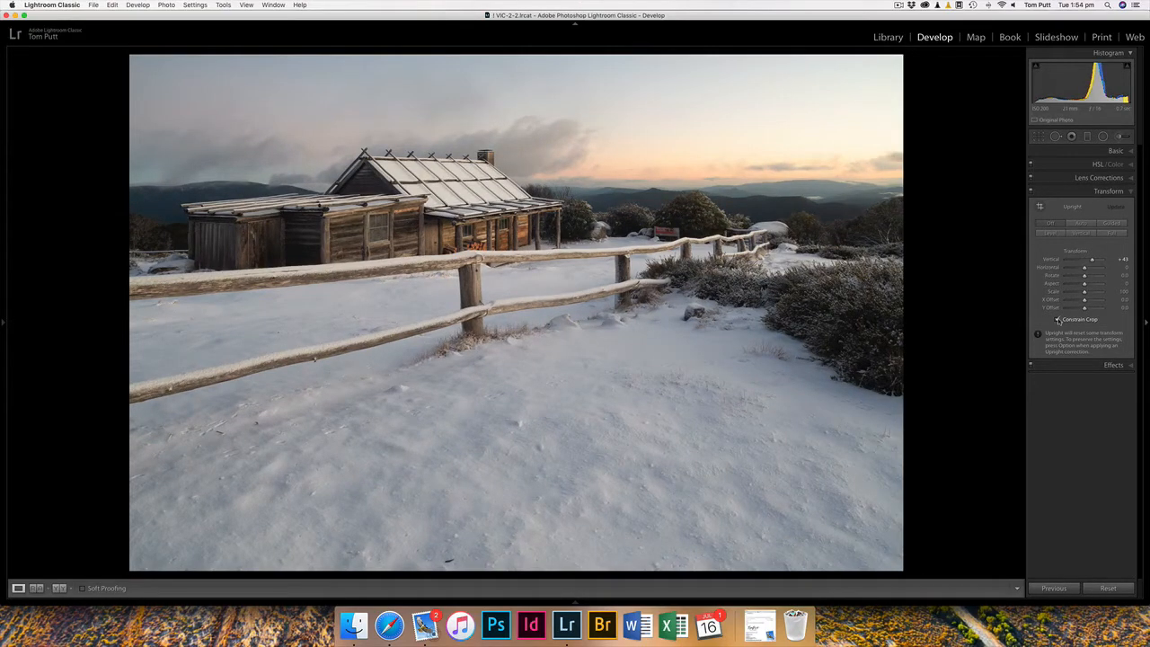
Crop off the empty snow foreground so the frame ends just below the fence, leaving the full width.
left_click(1037, 140)
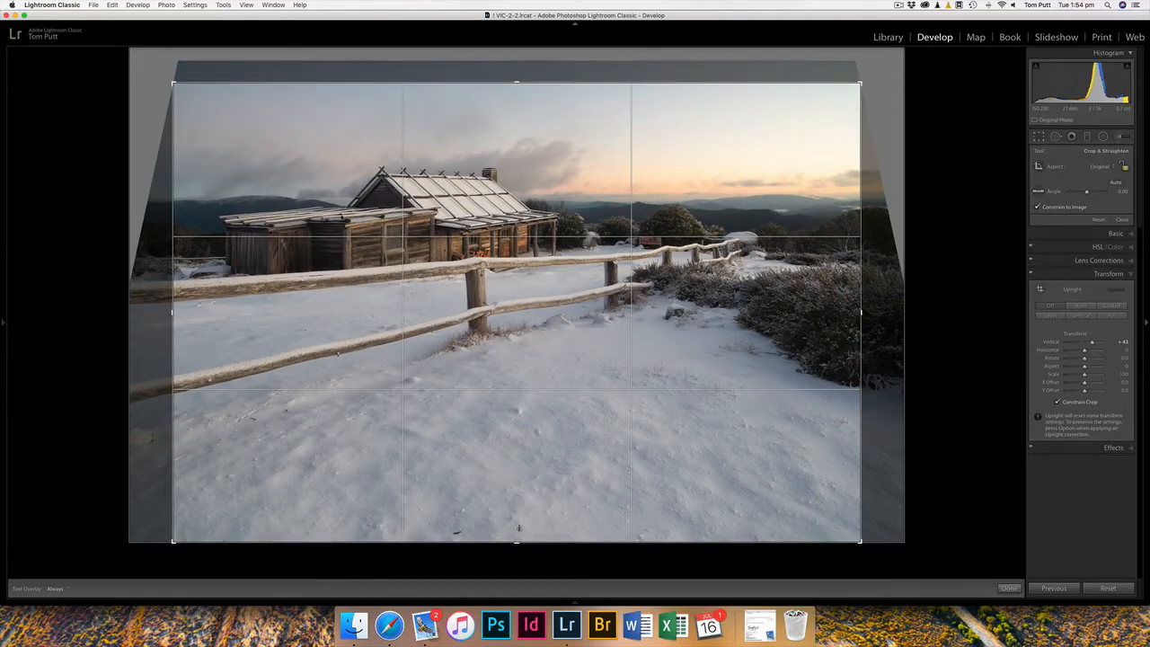
left_click_drag(516, 541, 516, 494)
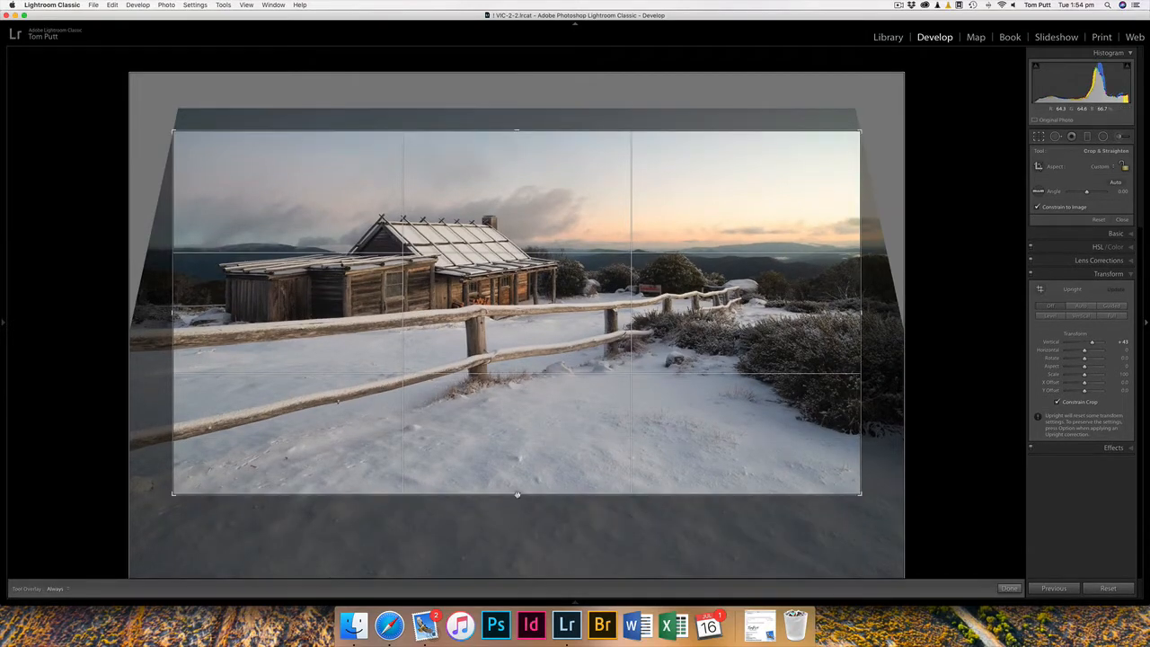
left_click_drag(517, 489, 516, 488)
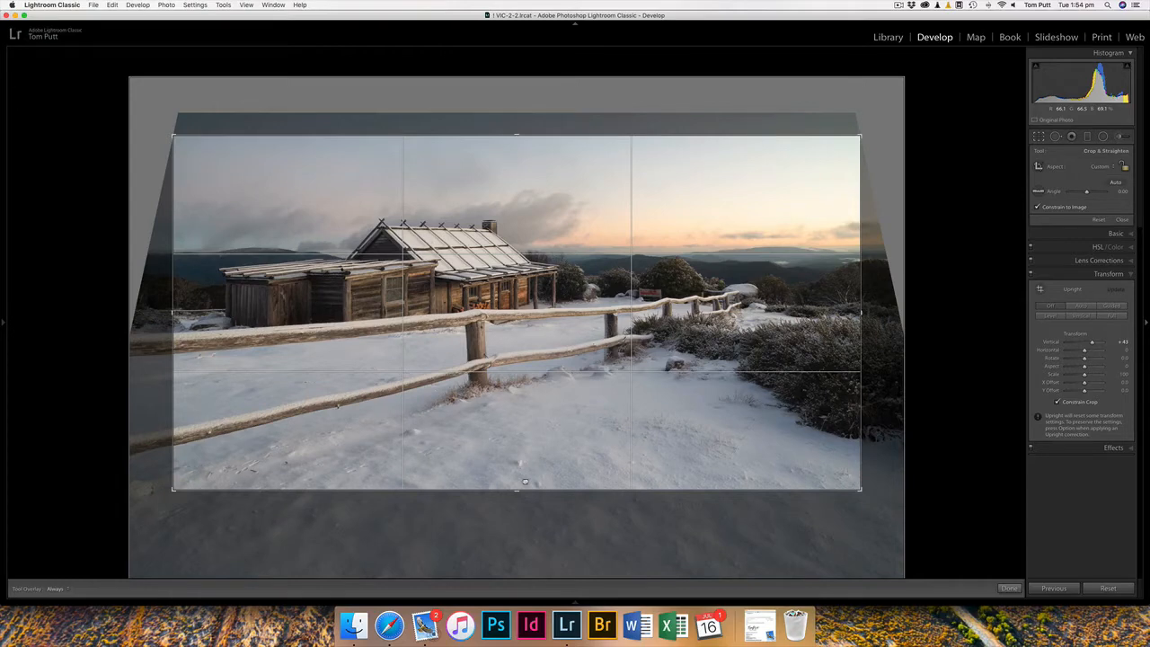
key("Return")
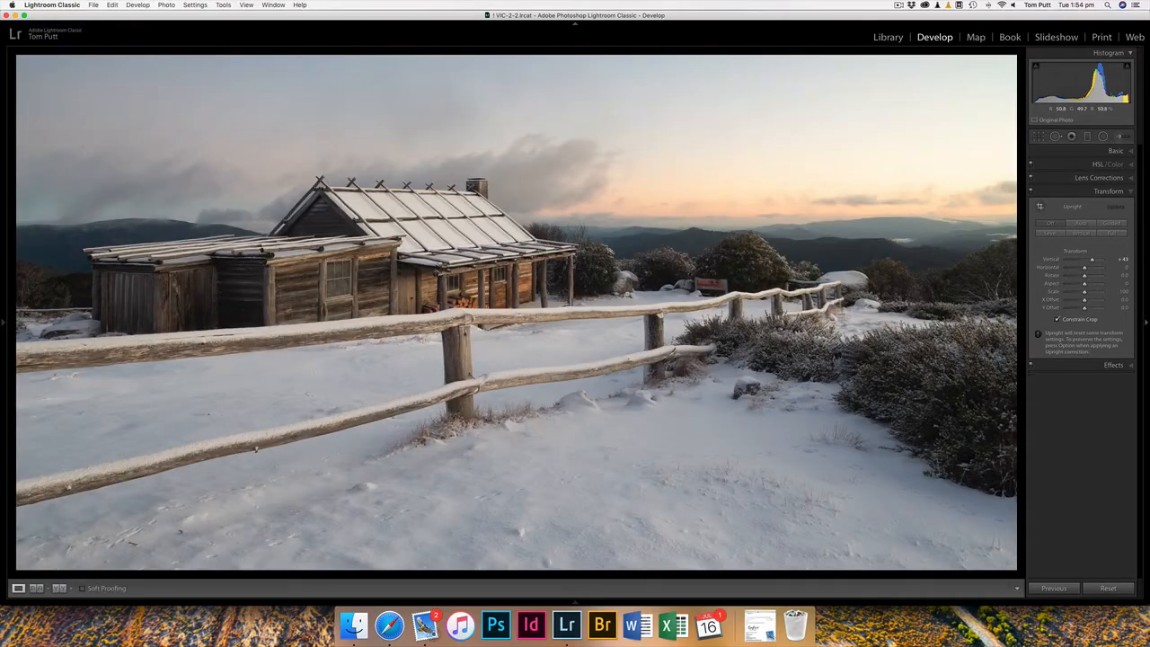
Examine the photo's capture metadata in the Library module and return to Develop.
left_click(1117, 151)
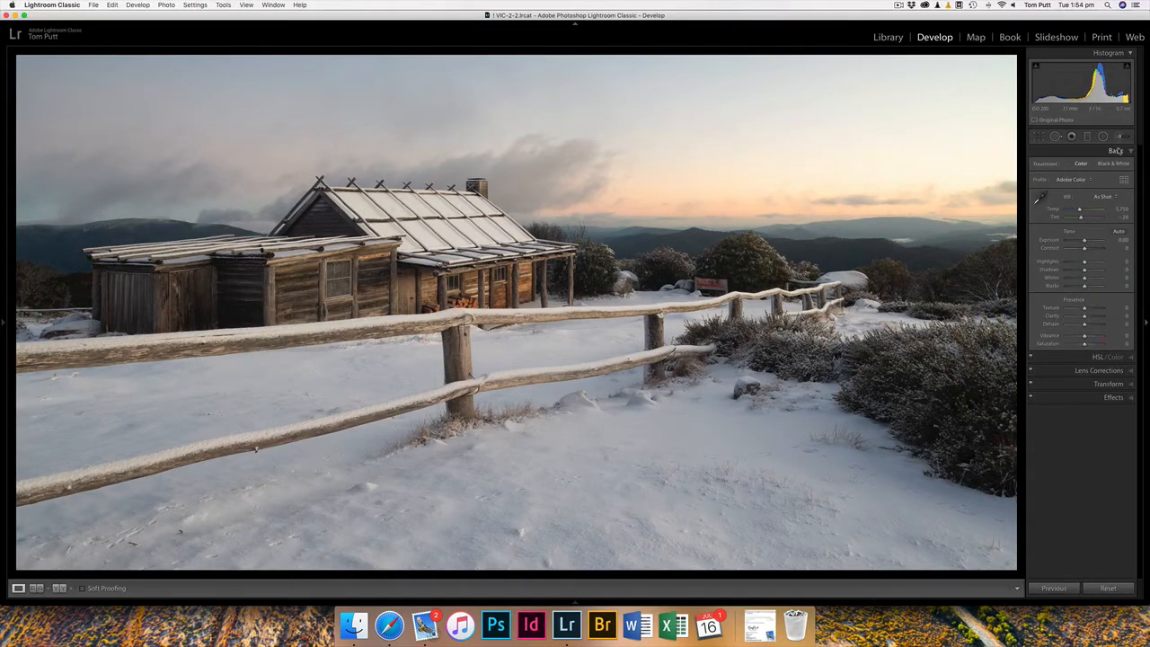
left_click(887, 38)
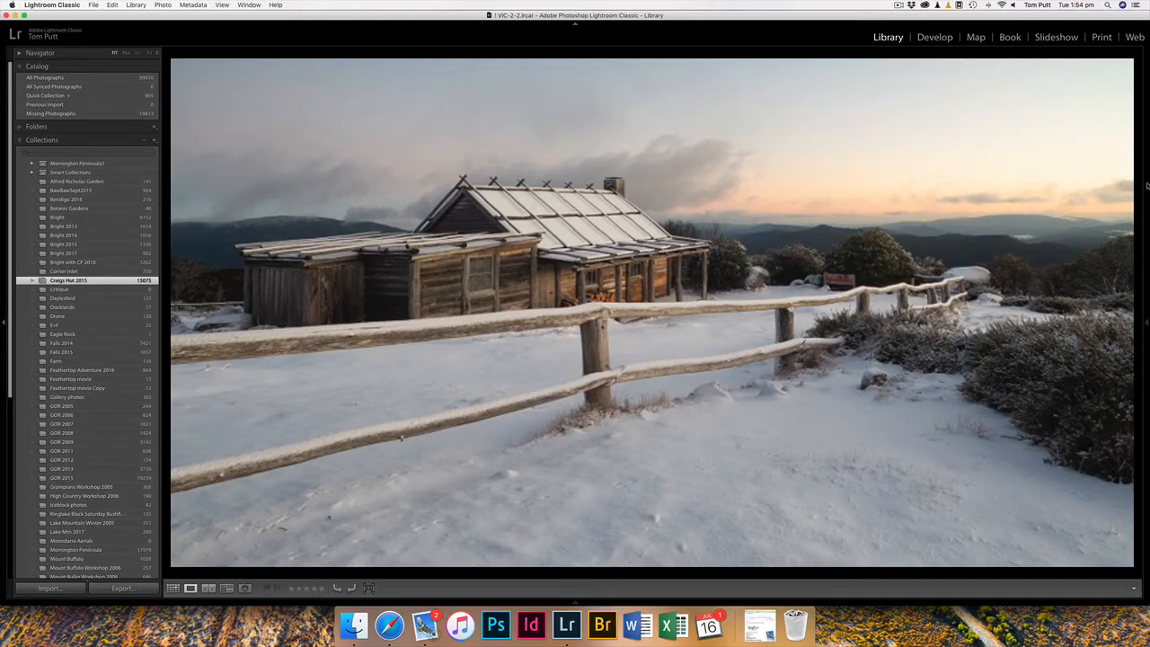
left_click(946, 38)
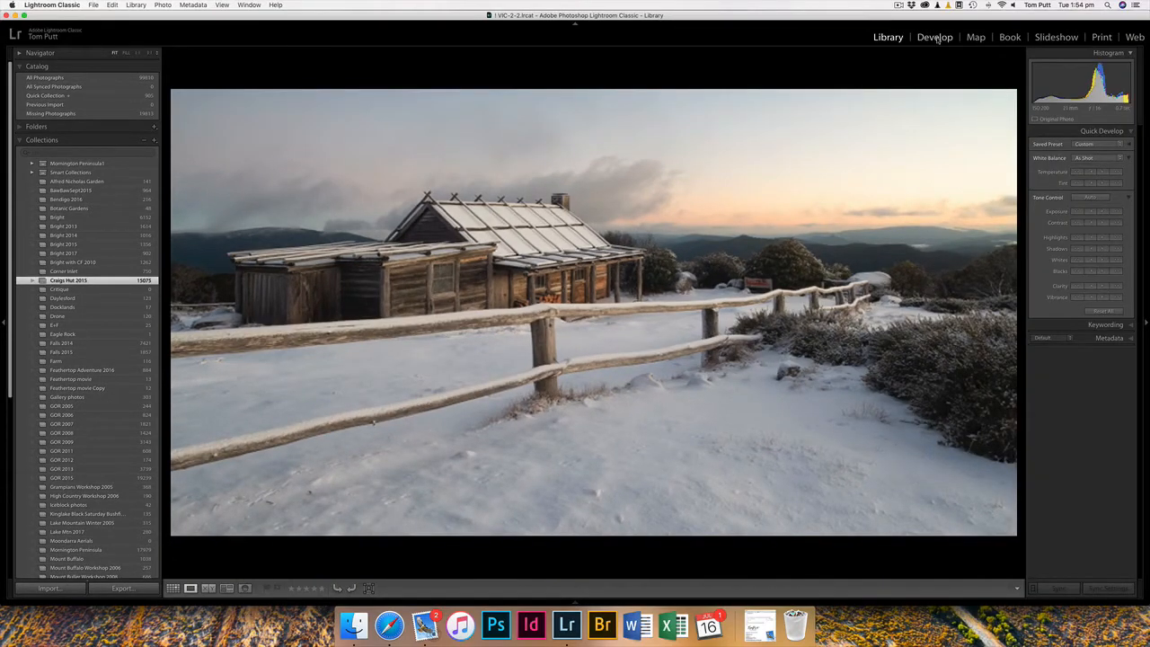
left_click(1129, 339)
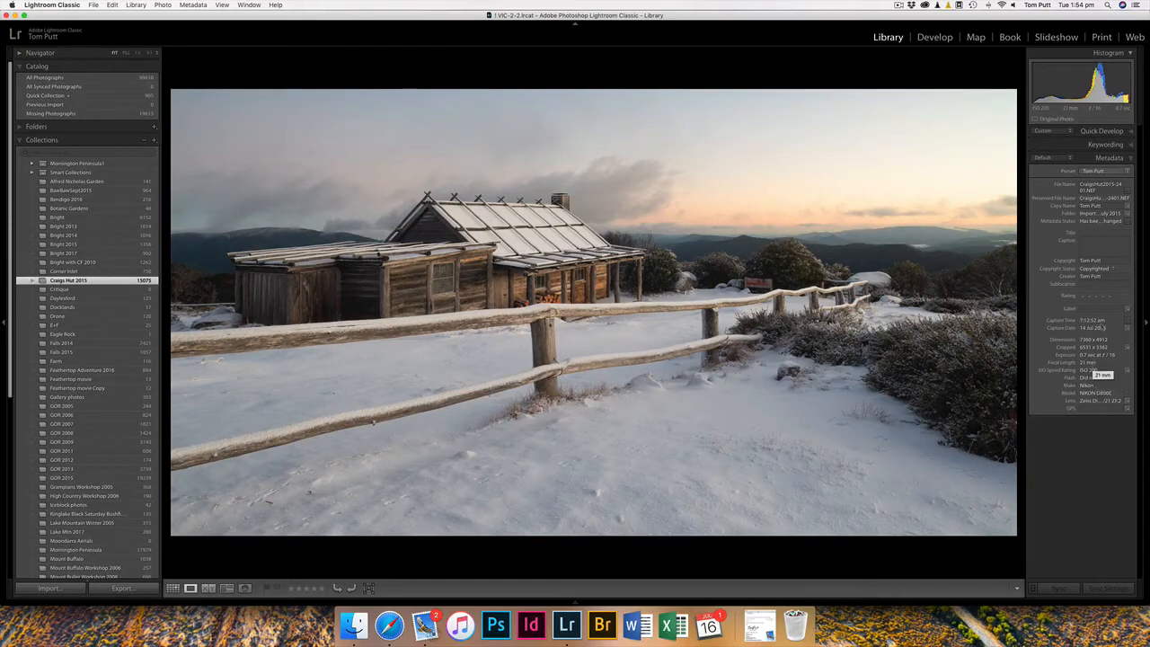
left_click(936, 39)
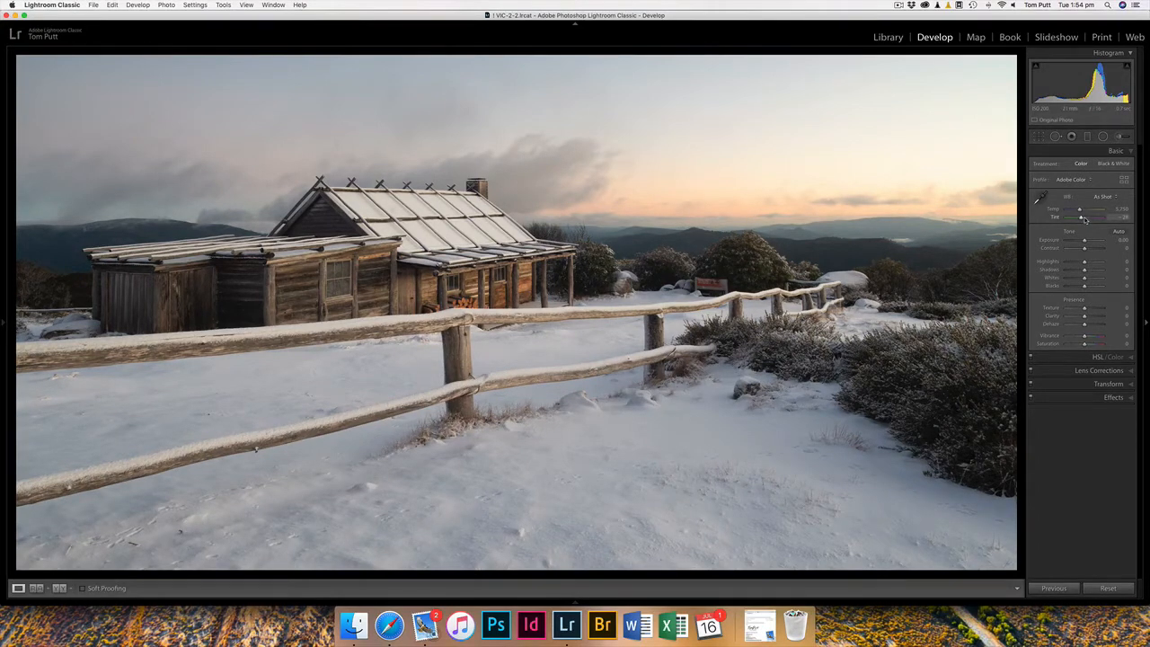
Adjust the photo's basic colour and presence with Tint -9, Dehaze +30, Saturation +31 and increased Texture.
left_click_drag(1083, 219, 1084, 219)
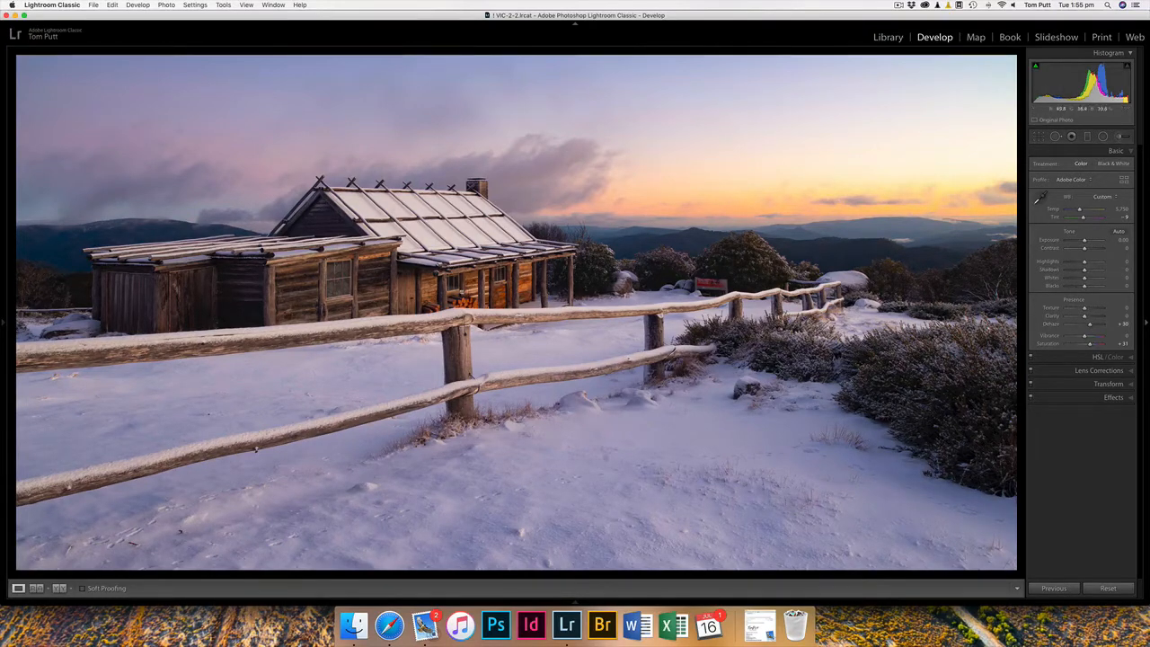
left_click_drag(1084, 308, 1087, 310)
left_click_drag(1087, 310, 1089, 310)
Compare the colour-adjusted photo repeatedly with its before version.
key("backslash")
key("backslash")
key("backslash")
key("backslash")
key("backslash")
key("backslash")
key("backslash")
key("backslash")
key("backslash")
key("backslash")
key("backslash")
key("backslash")
Set the Transform Aspect to +100 to stretch the hut vertically and check the crop frame.
left_click(1112, 384)
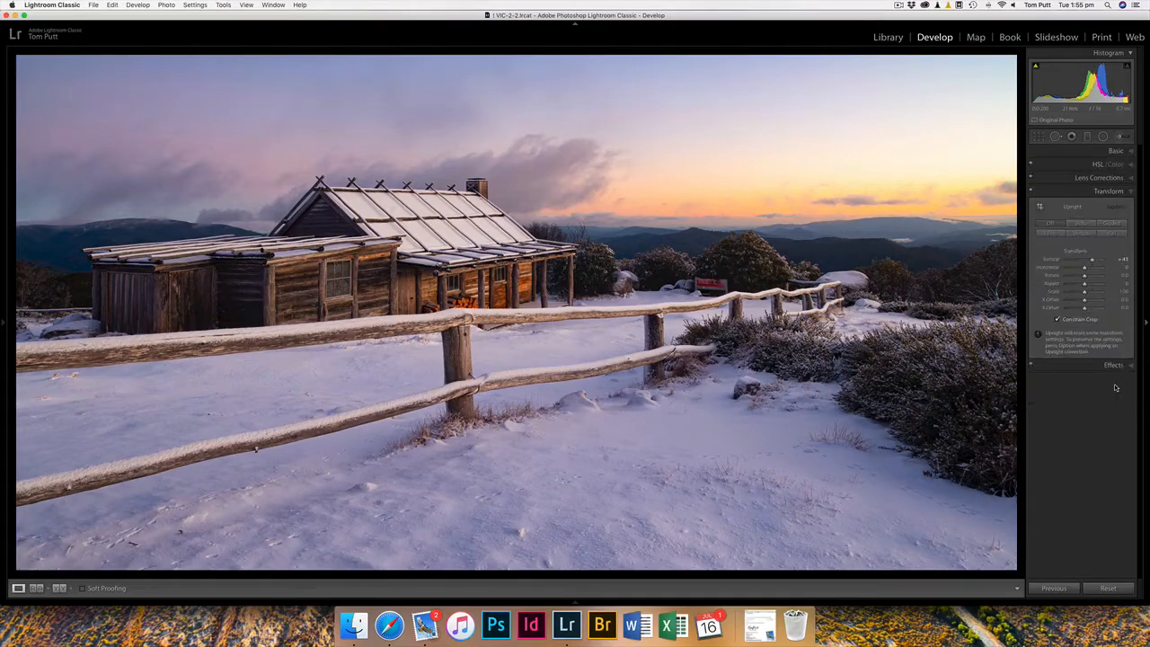
key("backslash")
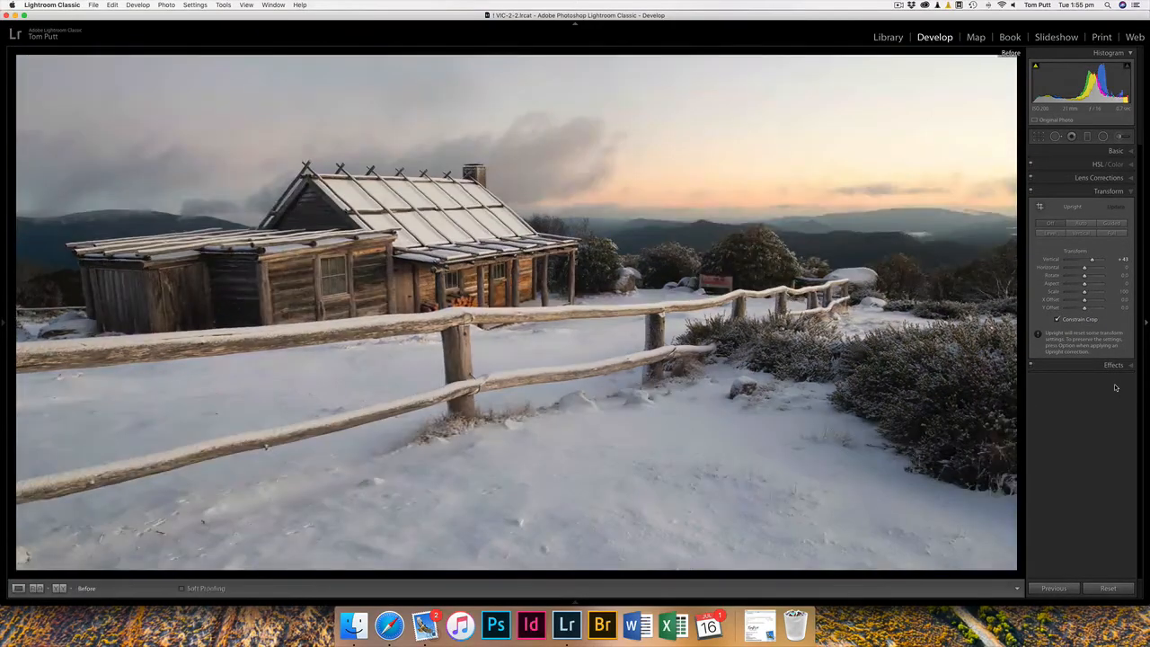
key("backslash")
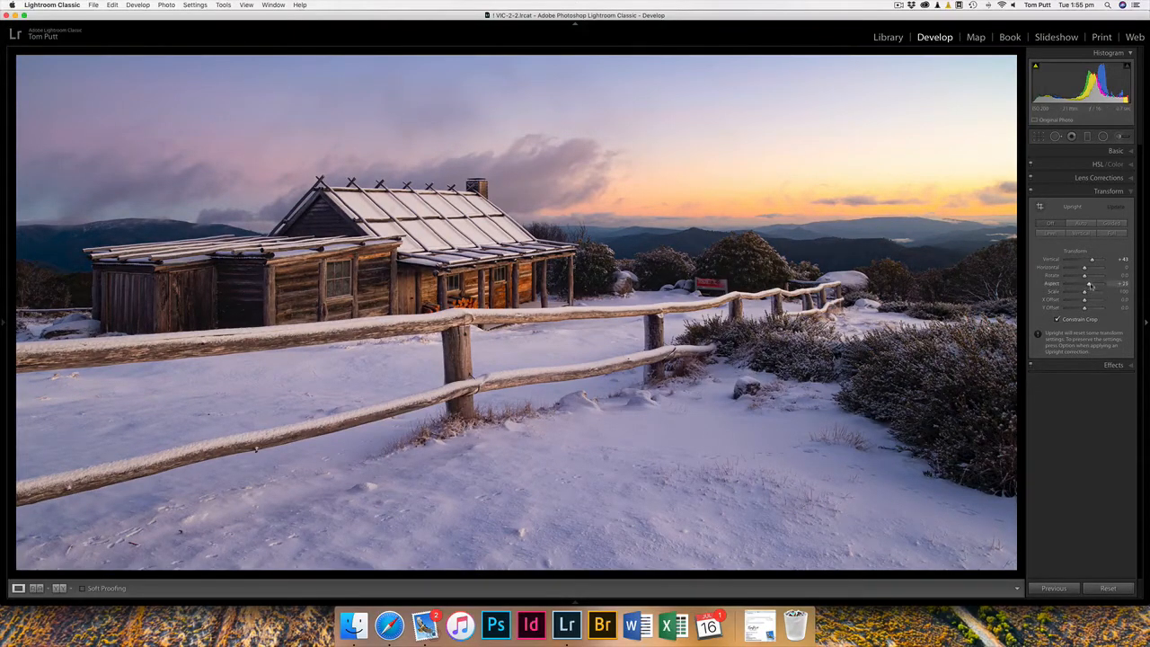
left_click_drag(1084, 285, 1111, 286)
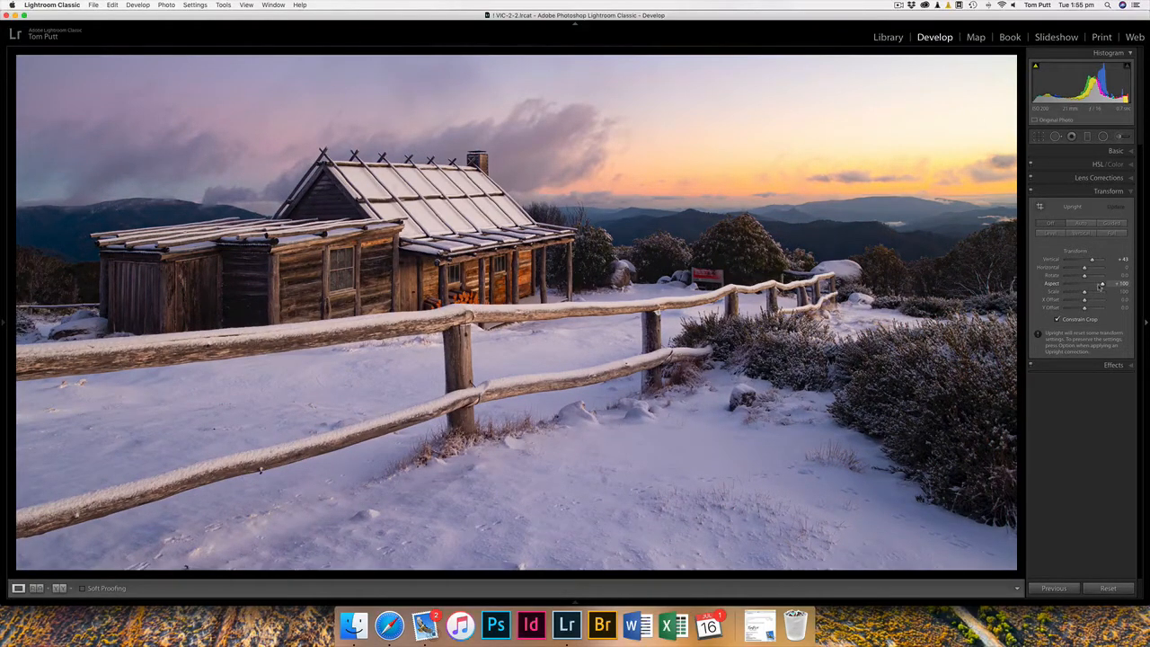
left_click(1039, 139)
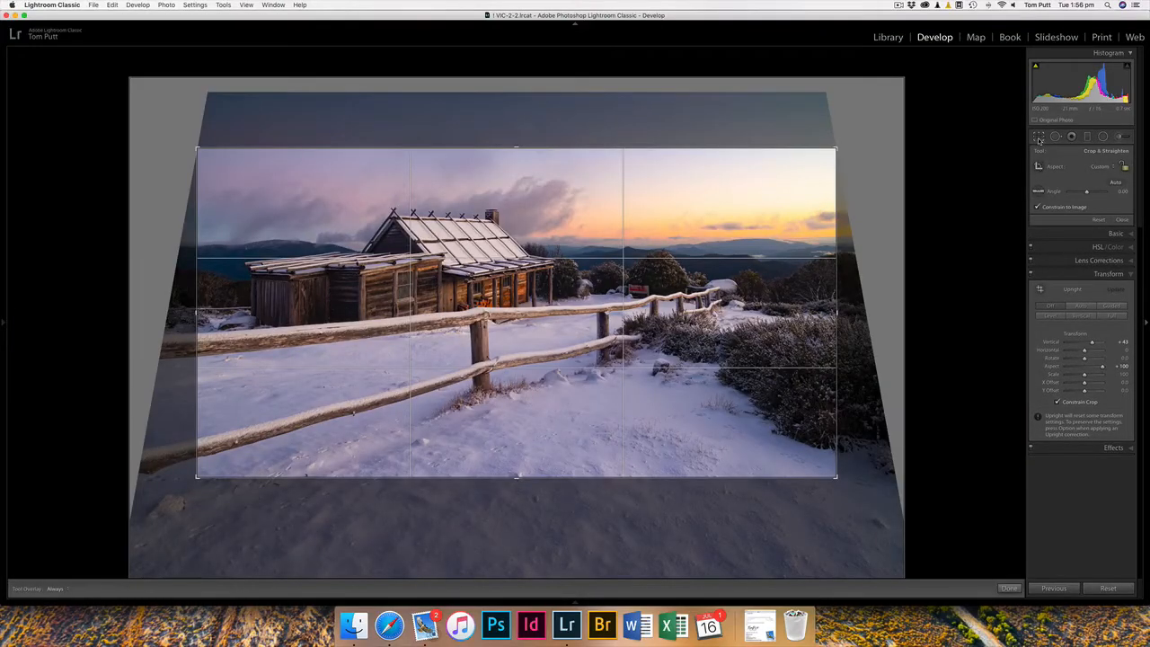
left_click(1009, 589)
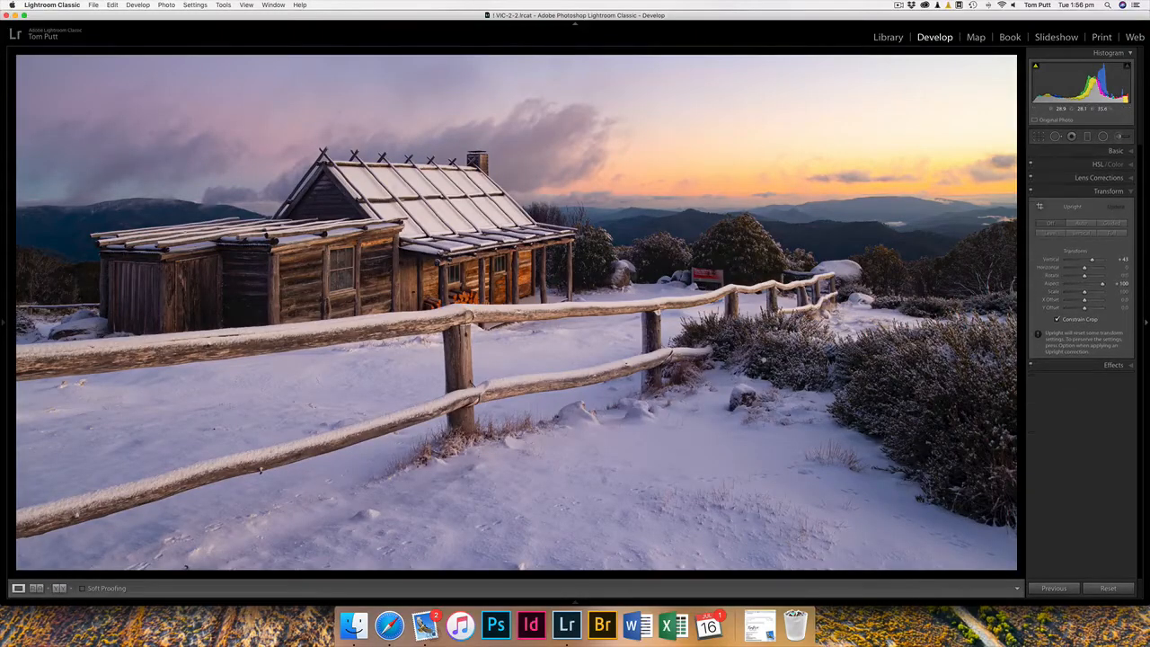
Compare the before and after versions of the photo with the aspect correction applied.
key("backslash")
key("backslash")
key("backslash")
key("backslash")
key("backslash")
key("backslash")
Darken the sky with a graduated filter drawn from the upper sky down to the horizon, with Exposure at -1.51.
left_click(1086, 137)
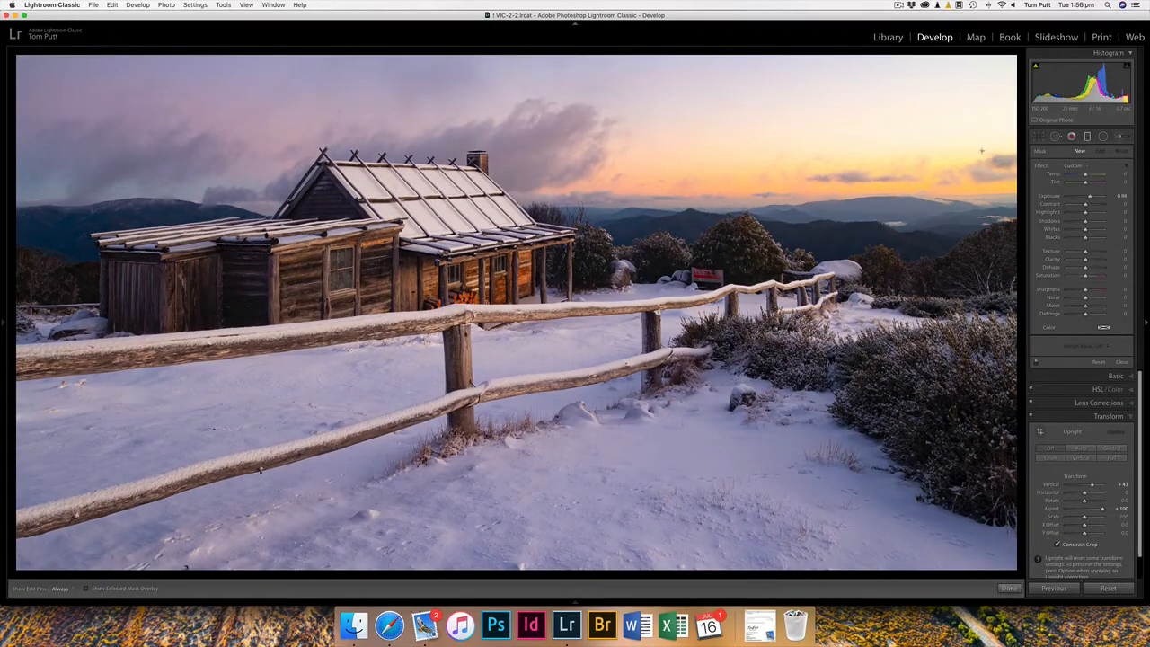
left_click_drag(1089, 196, 1082, 196)
left_click_drag(790, 74, 770, 205)
left_click_drag(1082, 195, 1078, 194)
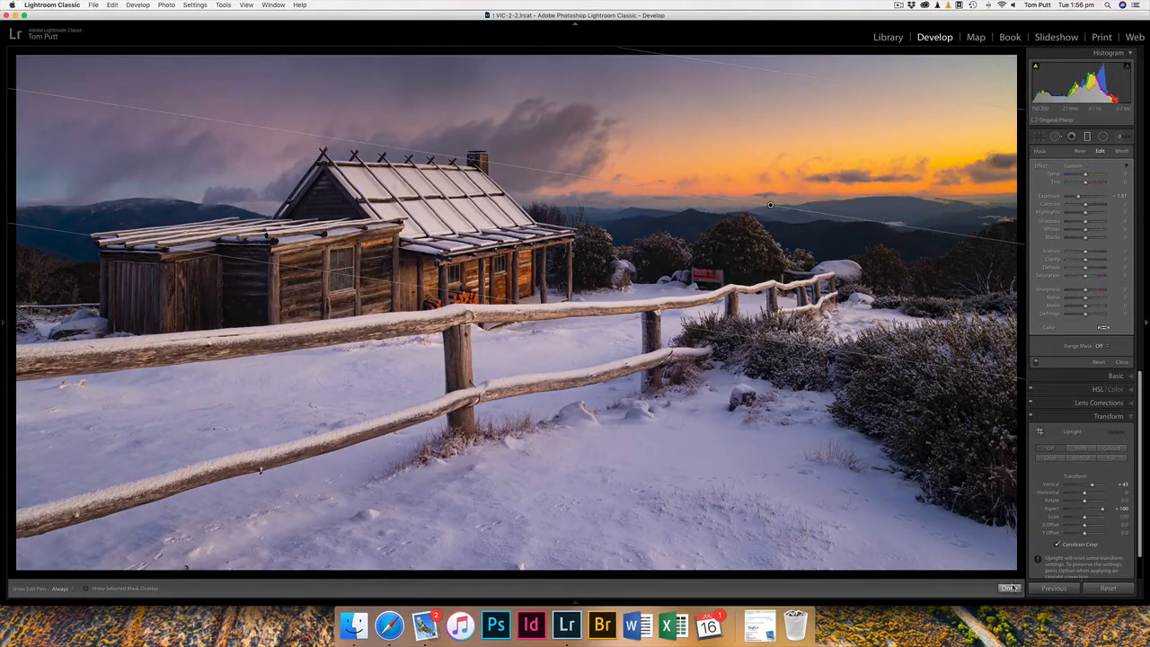
left_click(1009, 588)
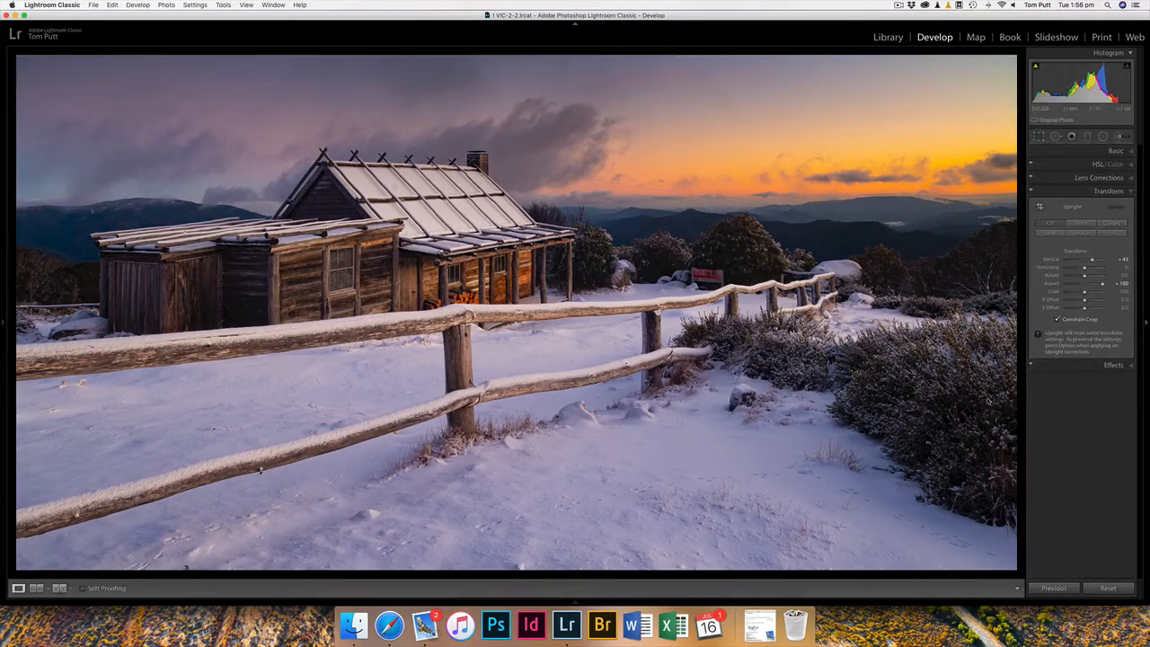
Straighten the photo's horizon by rotating the image about 1.3 degrees inside the crop frame, and apply the crop.
key("r")
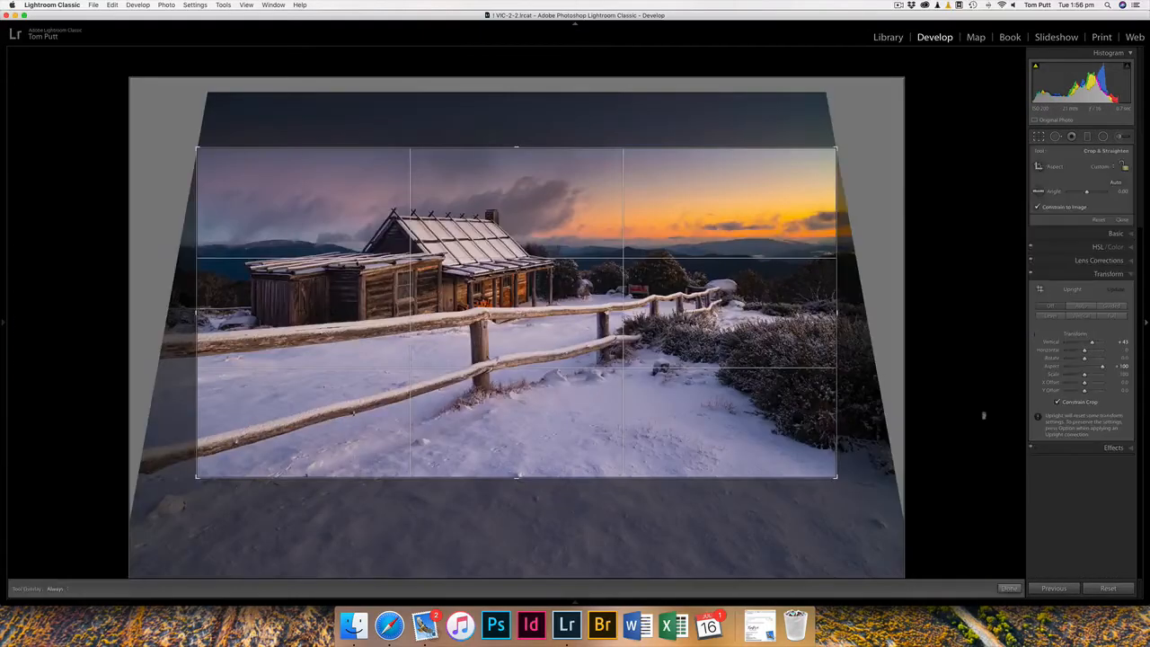
mouse_move(849, 483)
left_mouse_down()
mouse_move(841, 476)
mouse_move(841, 491)
left_mouse_up()
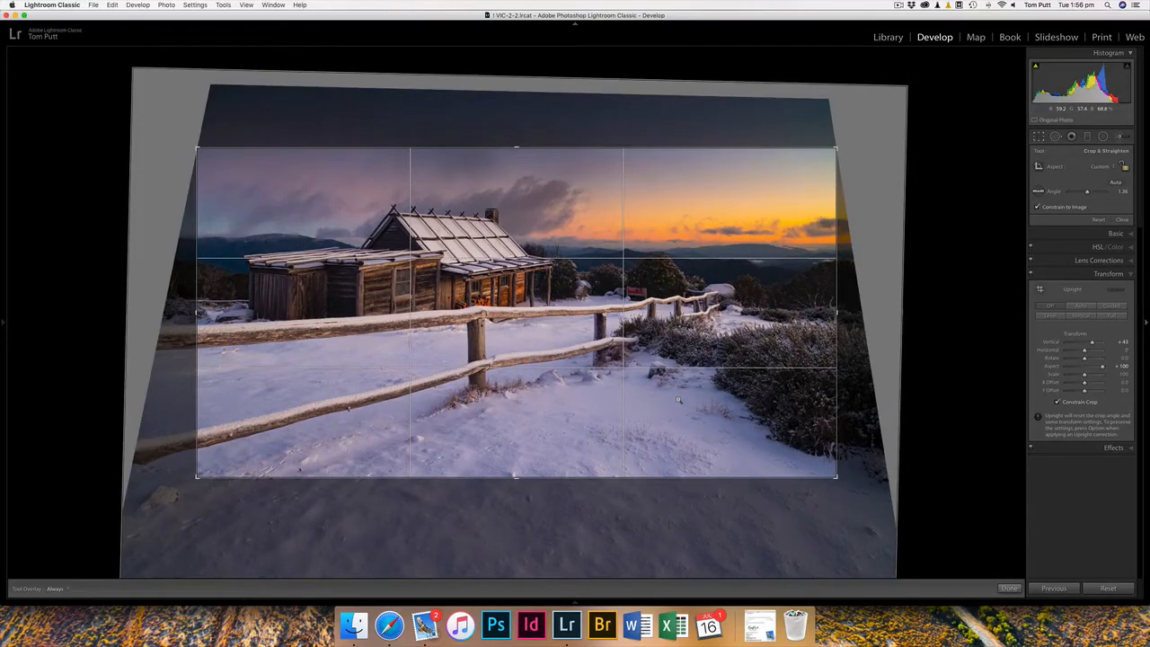
key("Return")
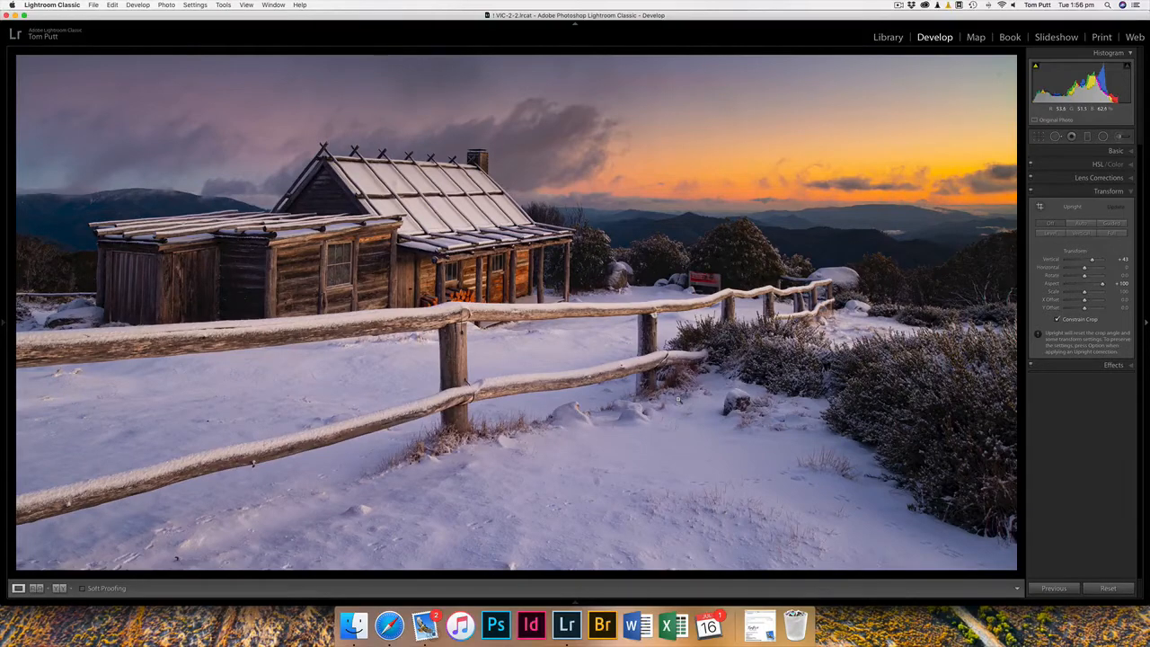
Cool the sky by setting the existing graduated filter's Temp to -21 and Tint to 15, and finish the filter edit.
left_click(1113, 152)
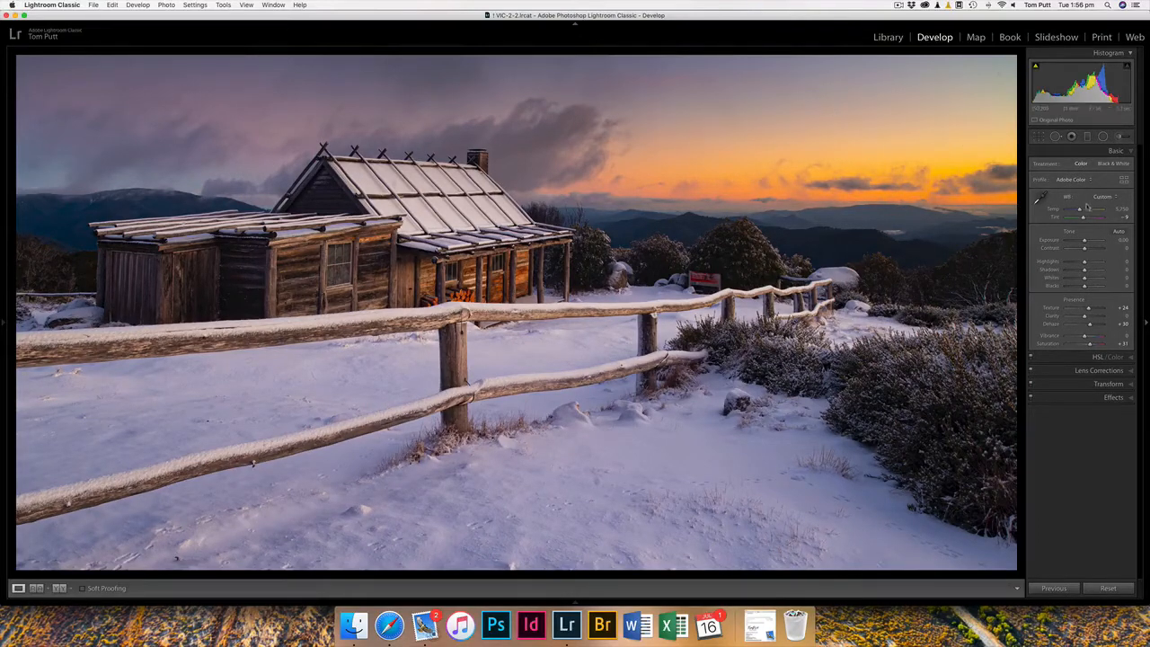
left_click(1085, 137)
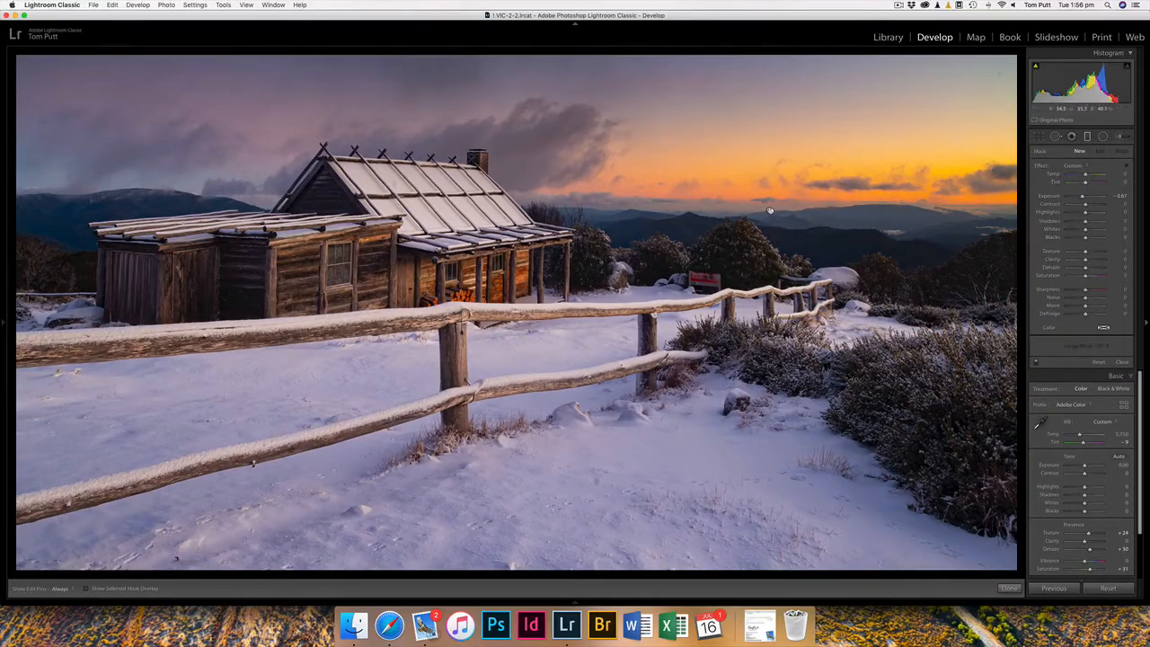
left_click(768, 210)
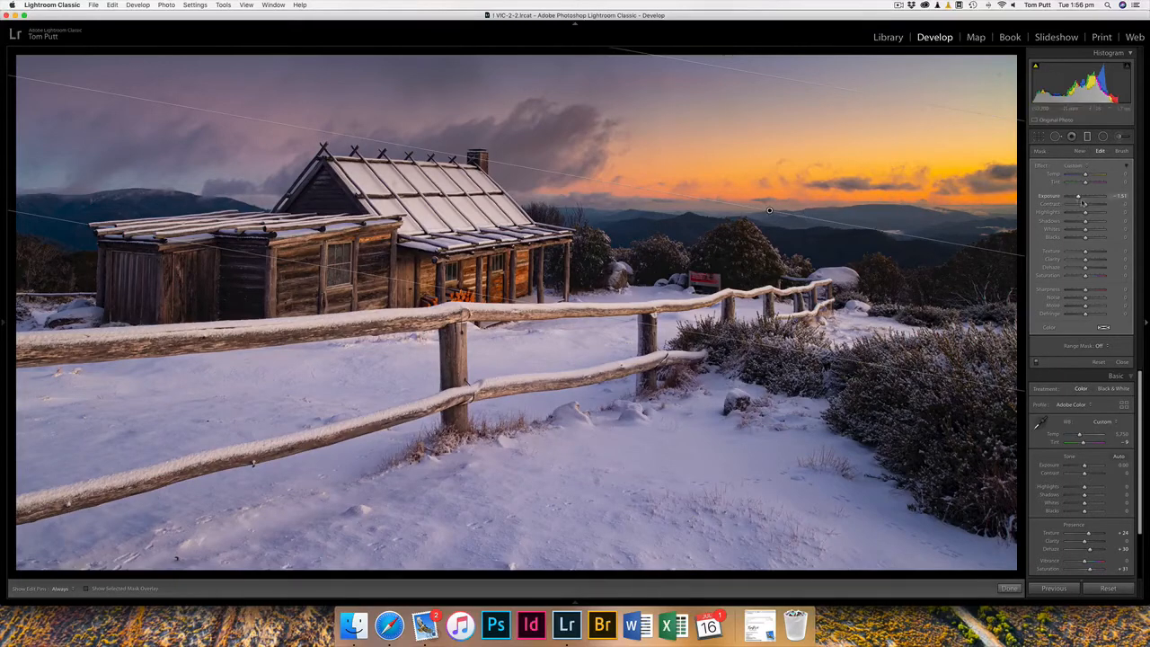
left_click_drag(1085, 185, 1089, 185)
left_click_drag(1089, 185, 1081, 176)
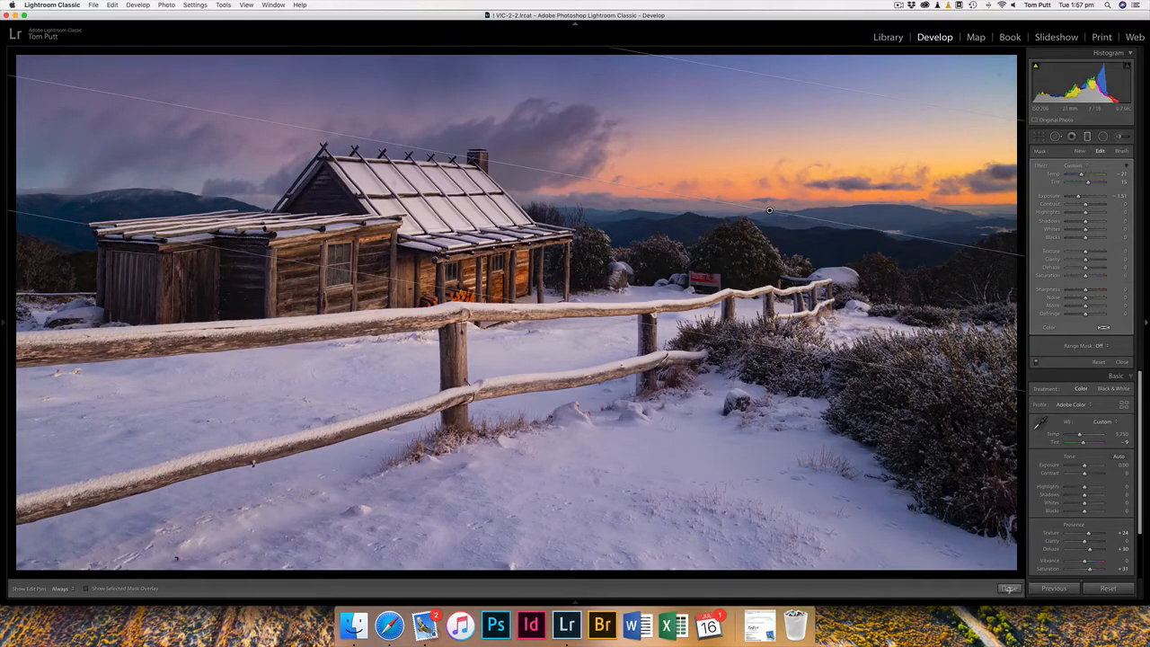
left_click(1007, 589)
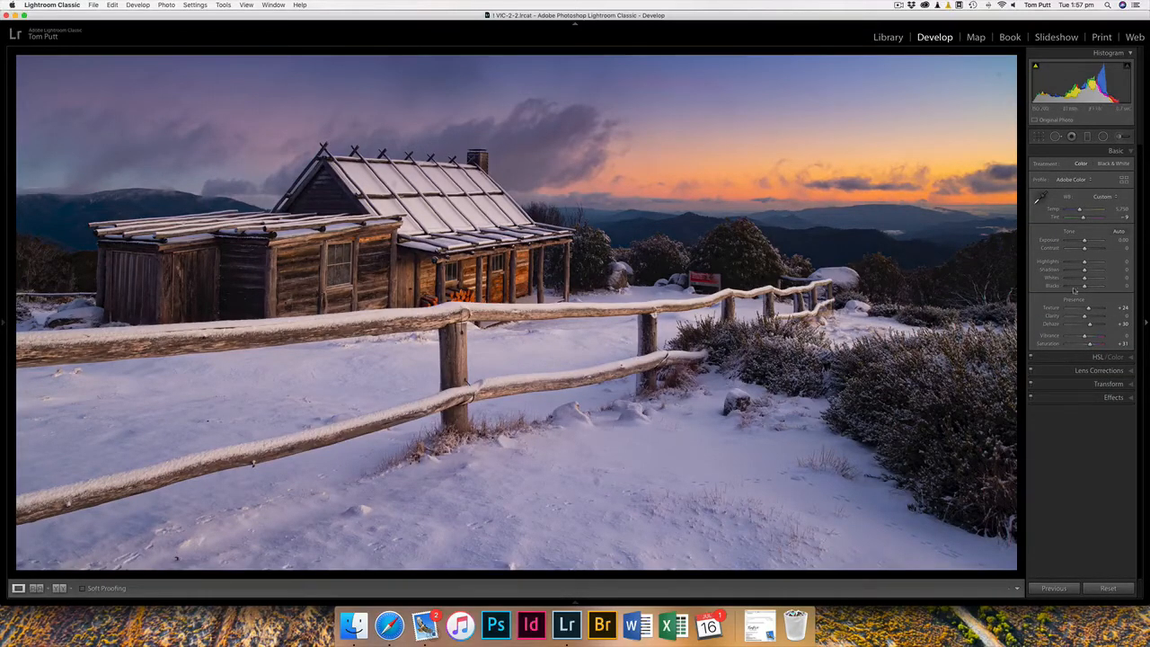
Brighten the snow by raising the photo's Whites to +52.
left_click_drag(1082, 278, 1088, 279)
left_click_drag(1088, 279, 1091, 281)
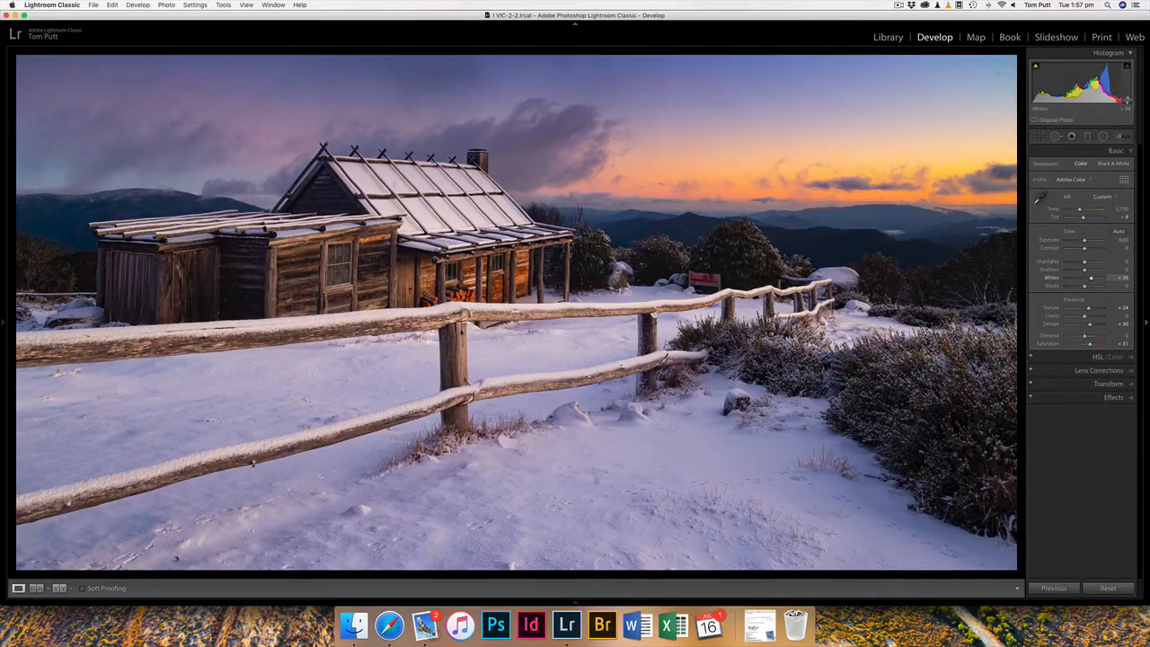
left_click_drag(1089, 278, 1093, 280)
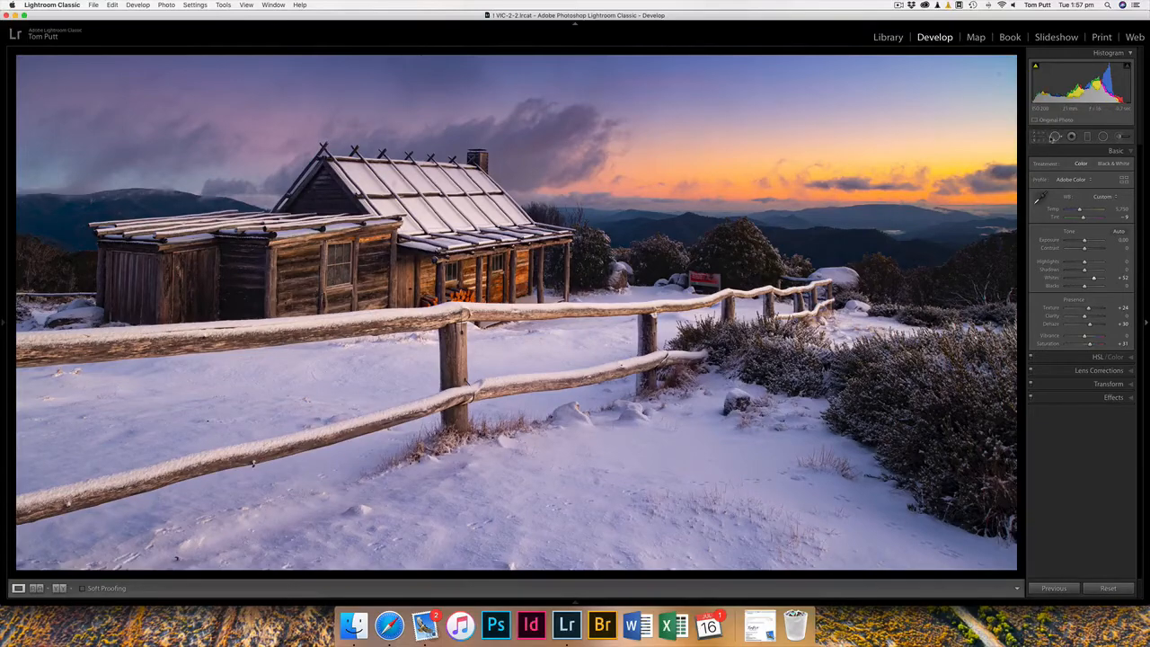
Heal the dust spots in the sky with the Spot Removal tool, using Visualize Spots to locate them.
left_click(1056, 137)
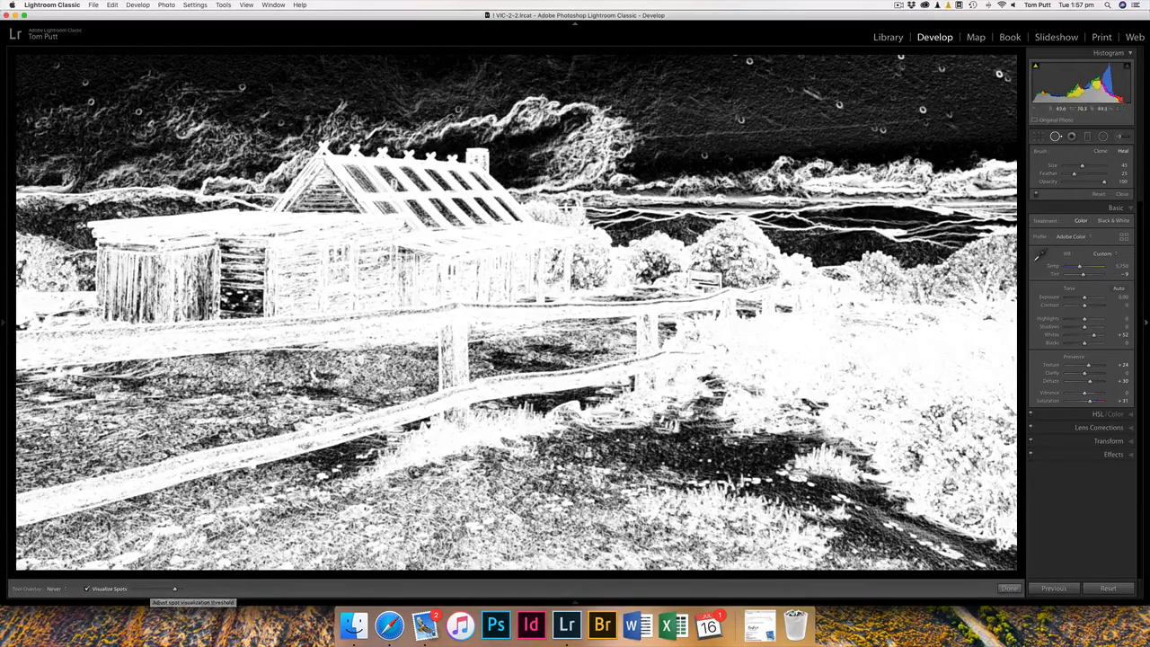
scroll(704, 153, "up", 2)
left_click(704, 154)
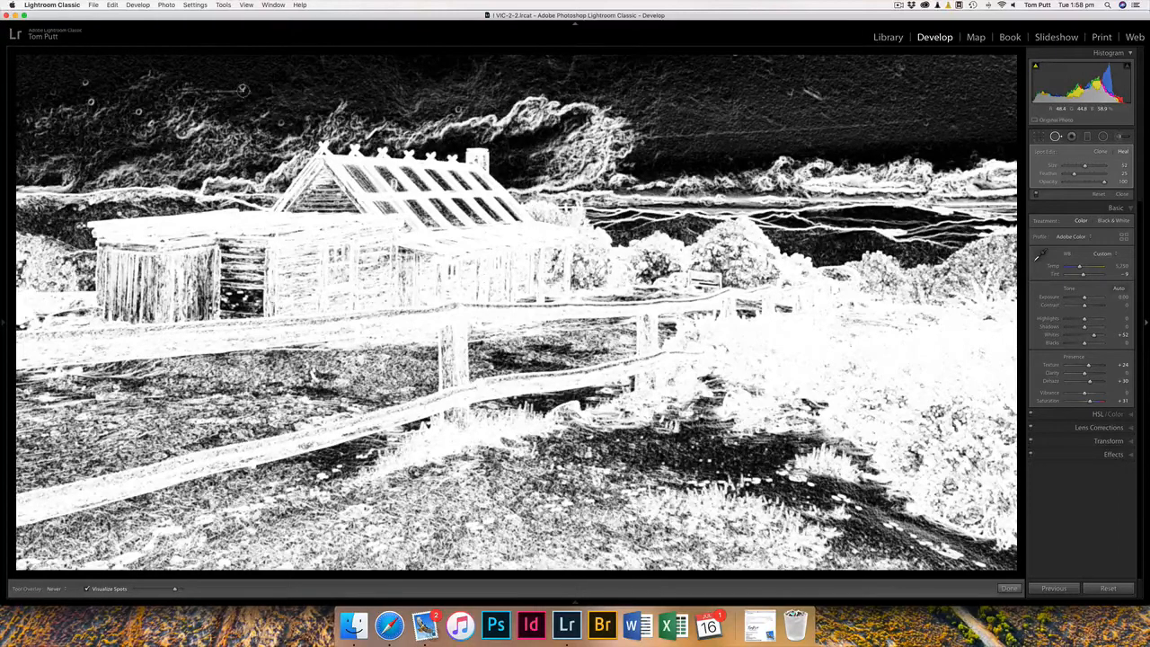
left_click(282, 123)
left_click(1008, 588)
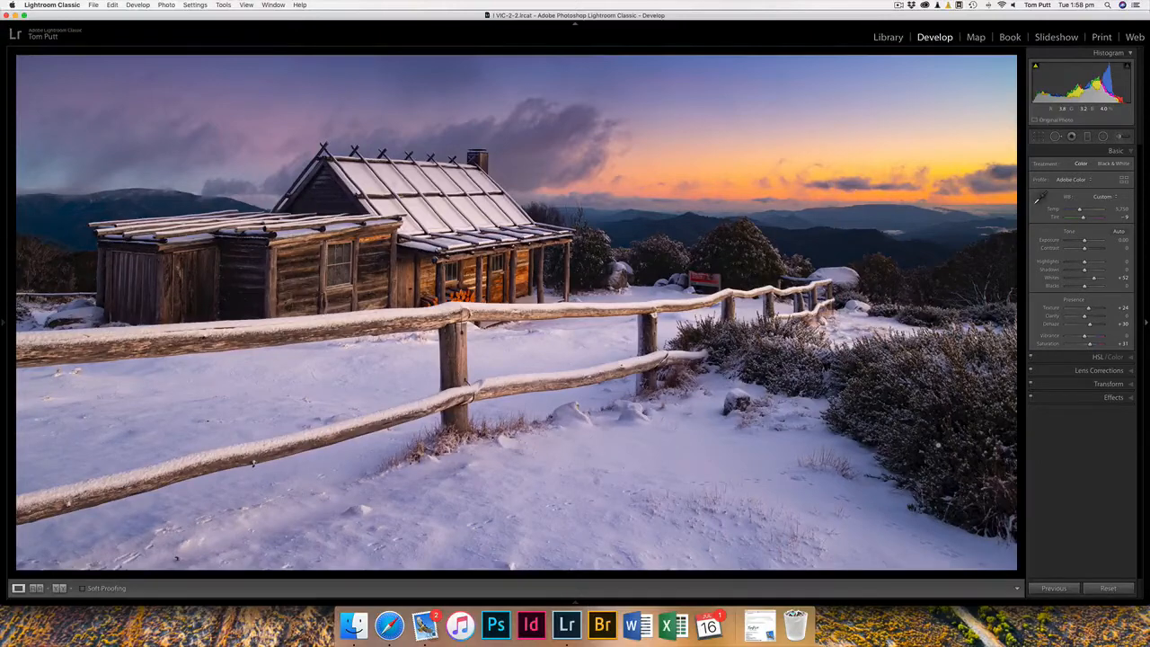
Compare the retouched, cooler-toned photo with its before version.
key("backslash")
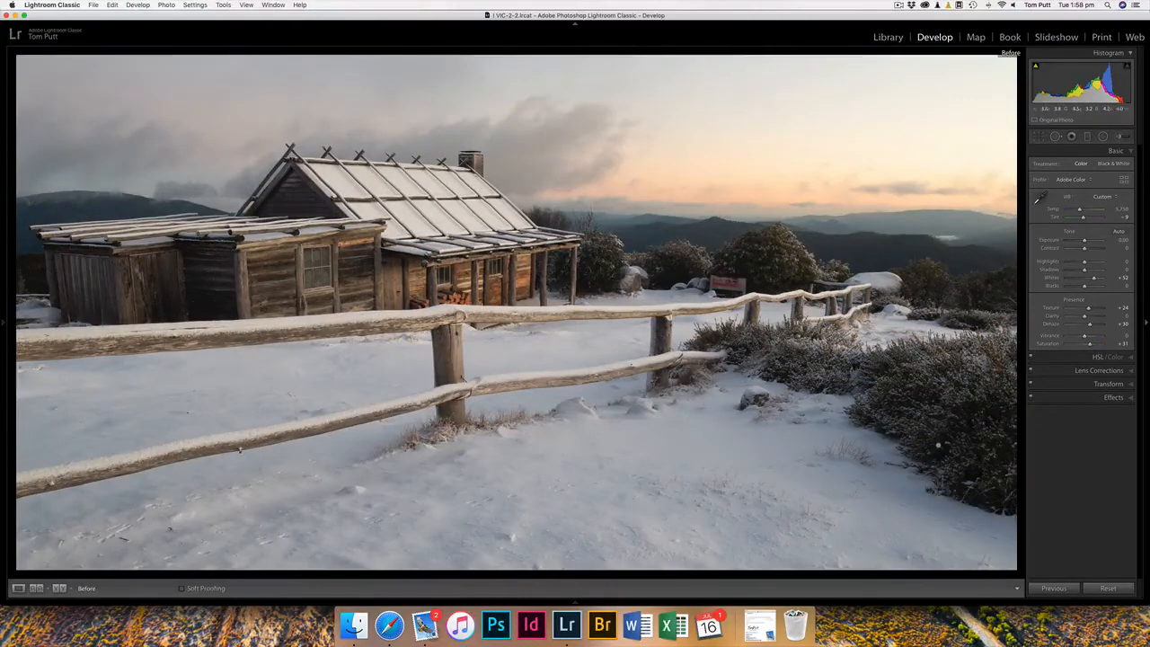
key("backslash")
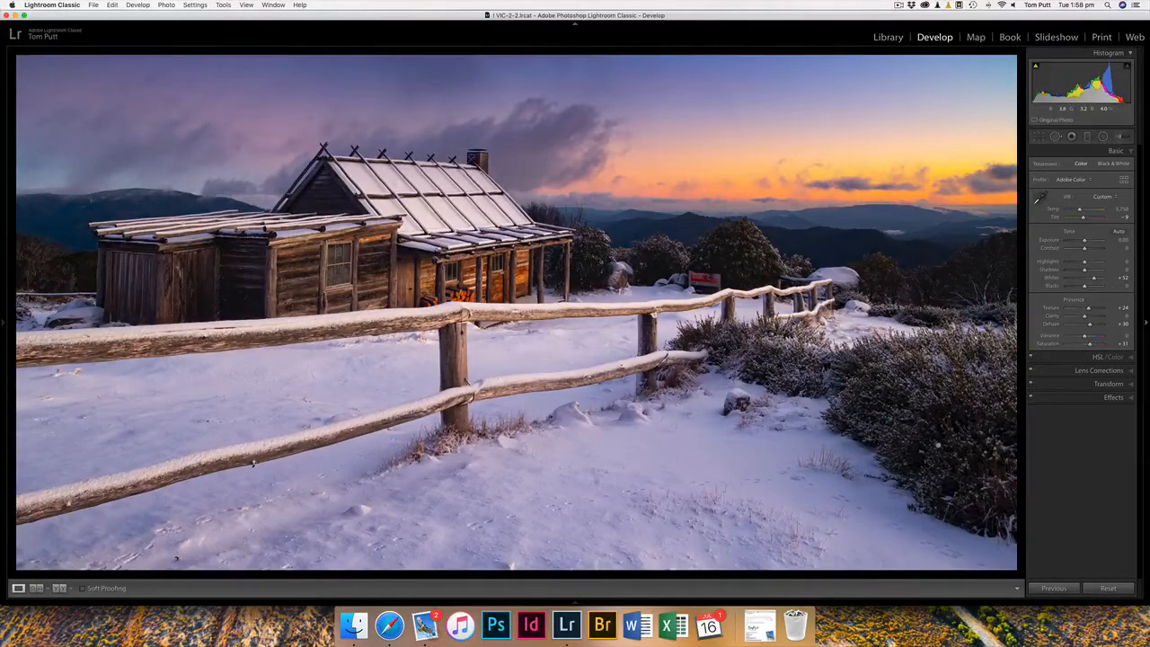
Inspect the hut's roof edges up close and enable Remove Chromatic Aberration, toggling it to compare the colour fringing.
key("5")
left_click(276, 169)
left_click_drag(276, 169, 363, 245)
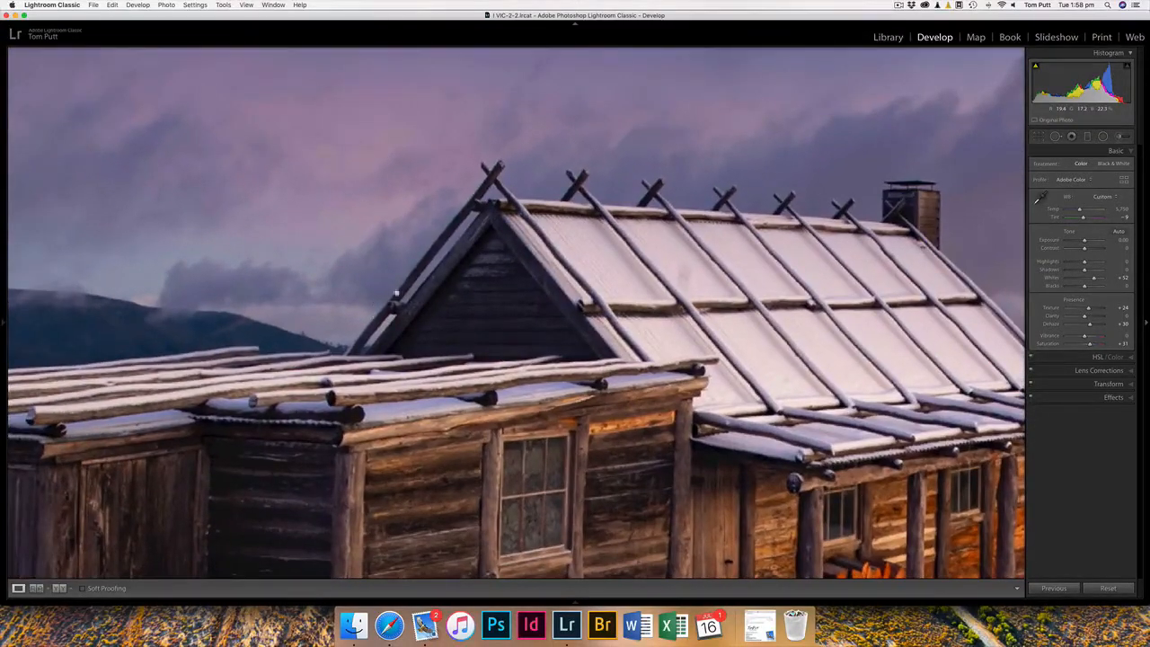
left_click(1107, 370)
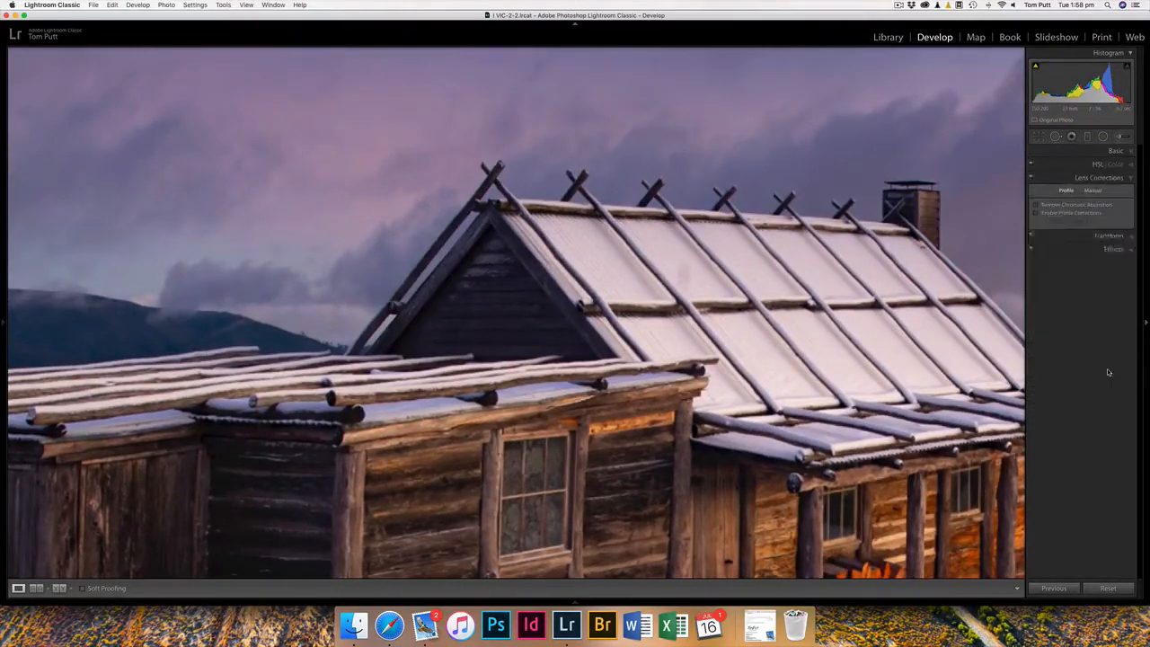
left_click(1036, 205)
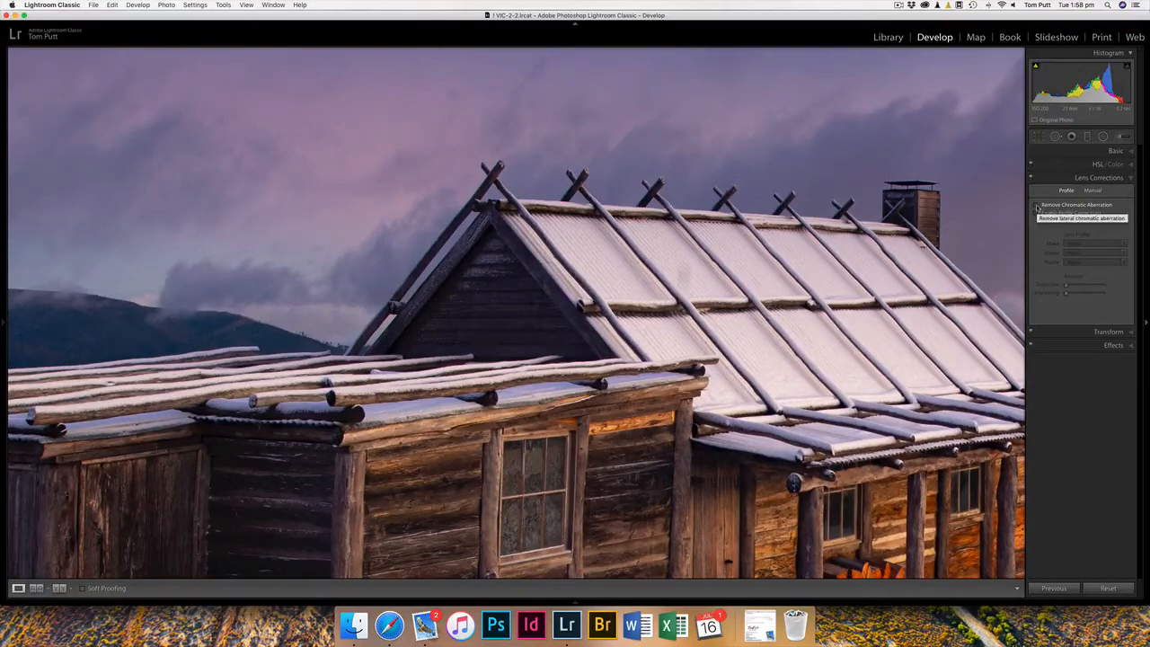
left_click(1035, 206)
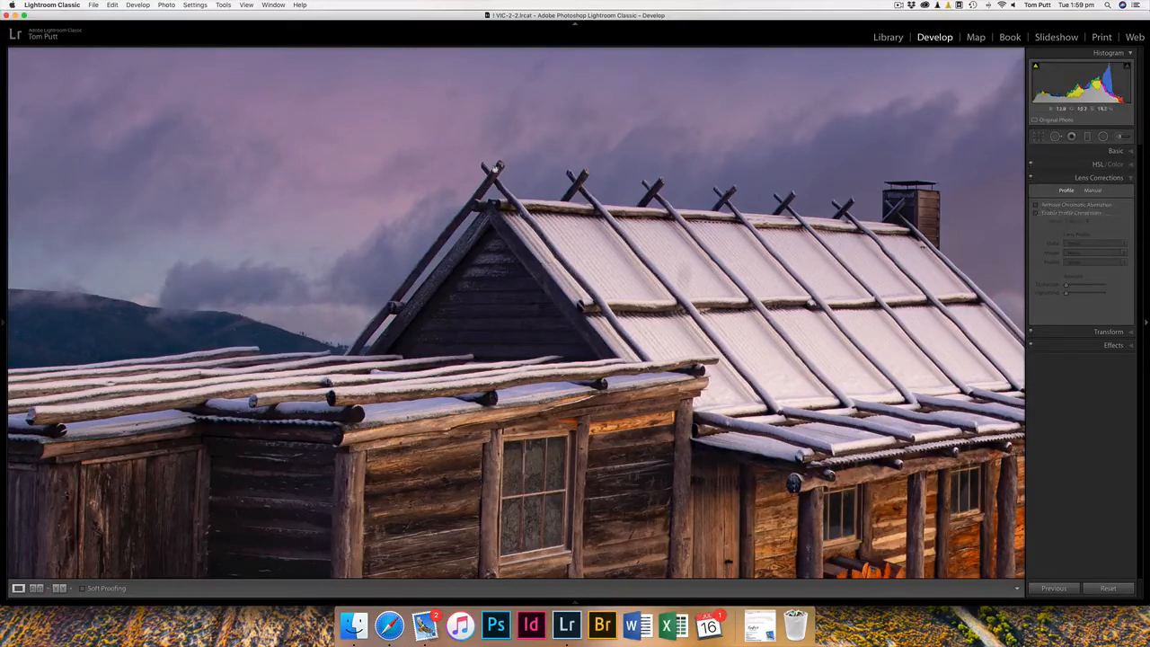
left_click(1036, 206)
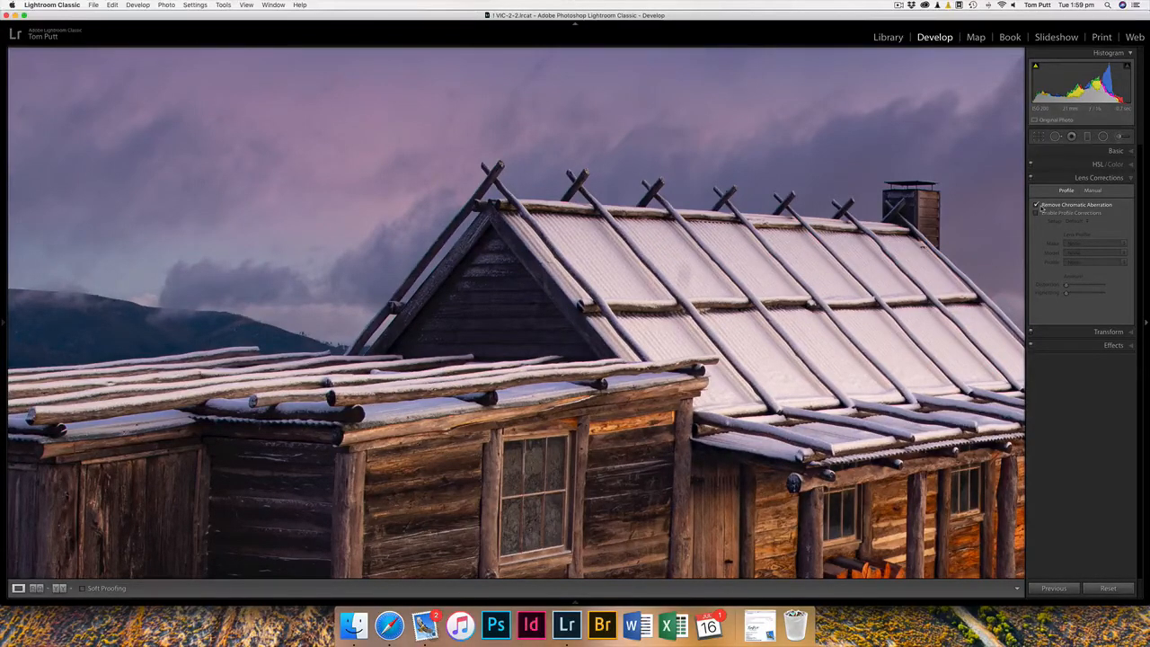
Try Enable Profile Corrections and turn it off again, keeping Remove Chromatic Aberration on, and return to the whole photo.
left_click(1040, 213)
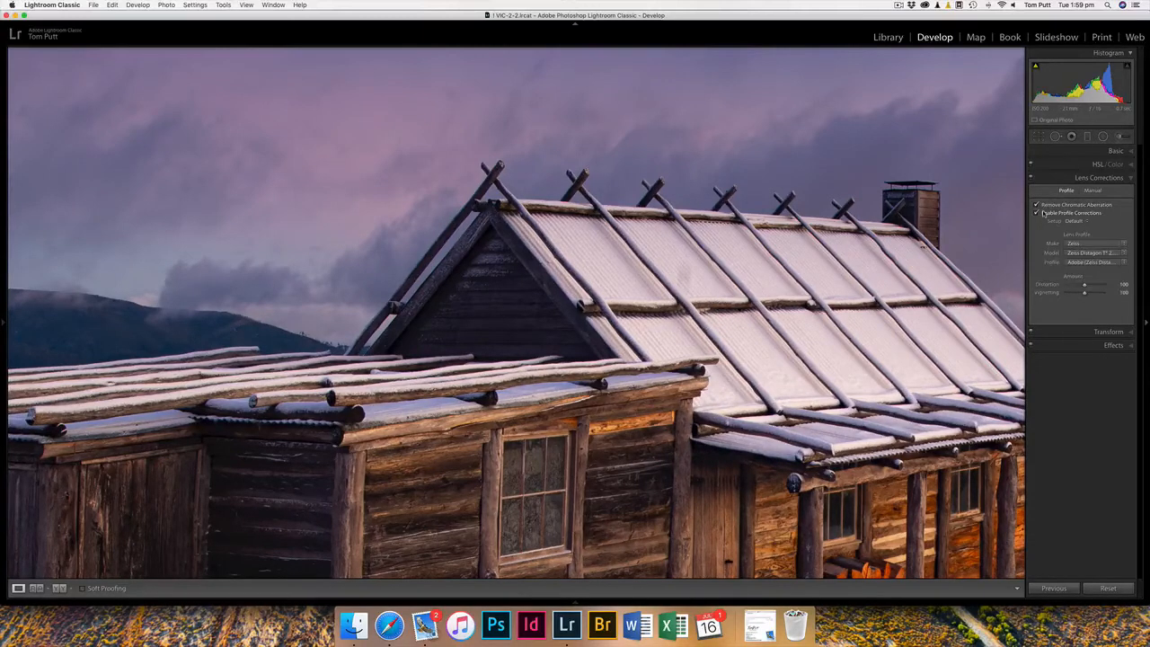
left_click(1040, 213)
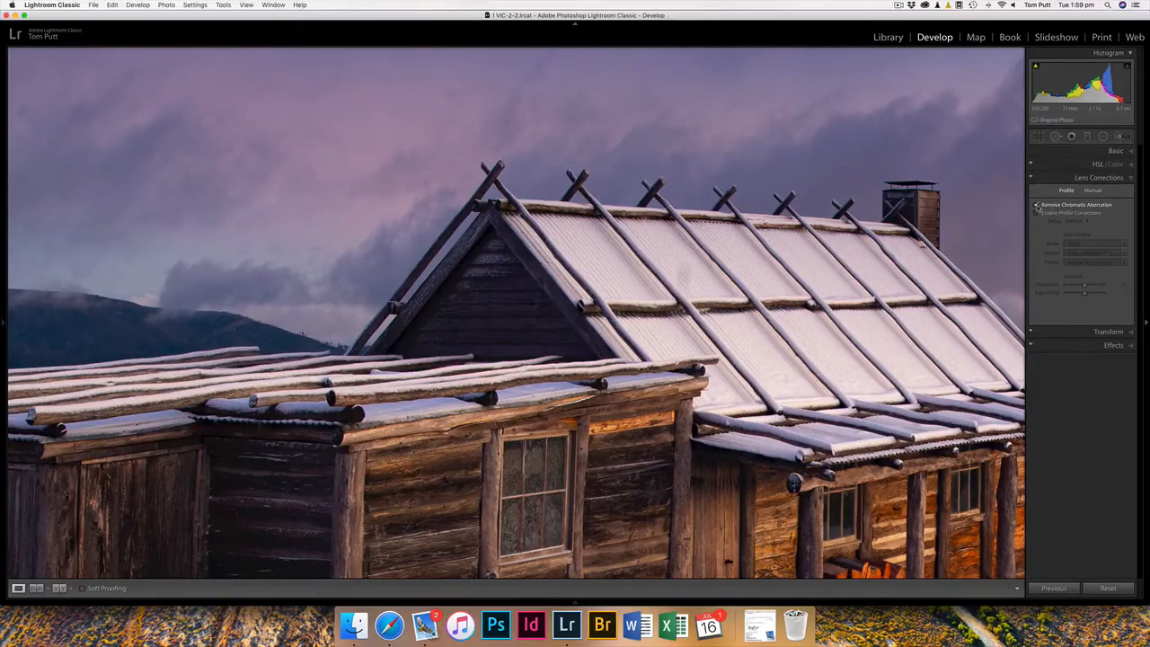
left_click(1036, 205)
key("z")
left_click(897, 5)
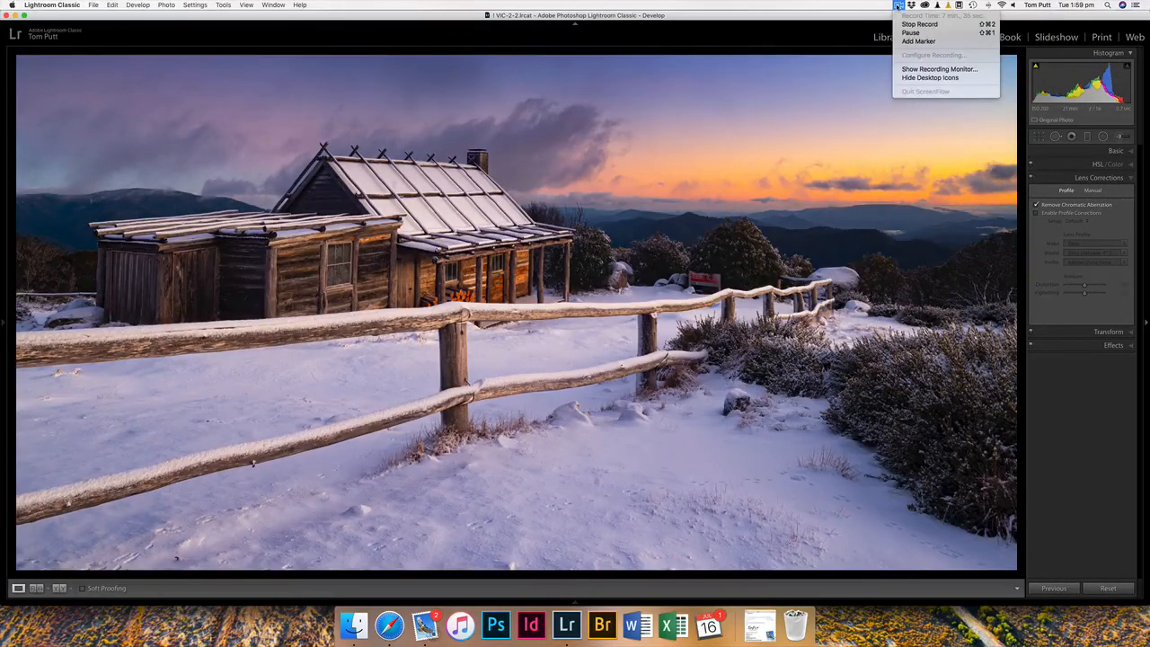